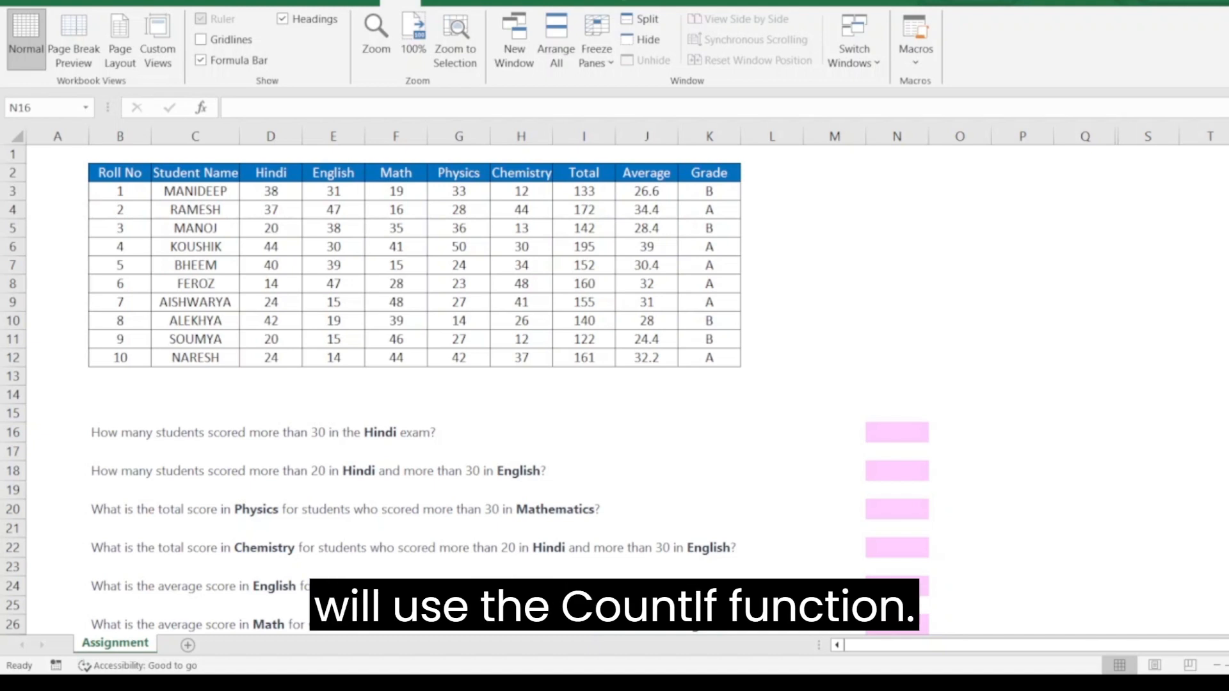
# - Enter =COUNTIF(D3:D12,">30") in N16 to count the students scoring more than 30 in Hindi
pyautogui.doubleClick(919, 433)
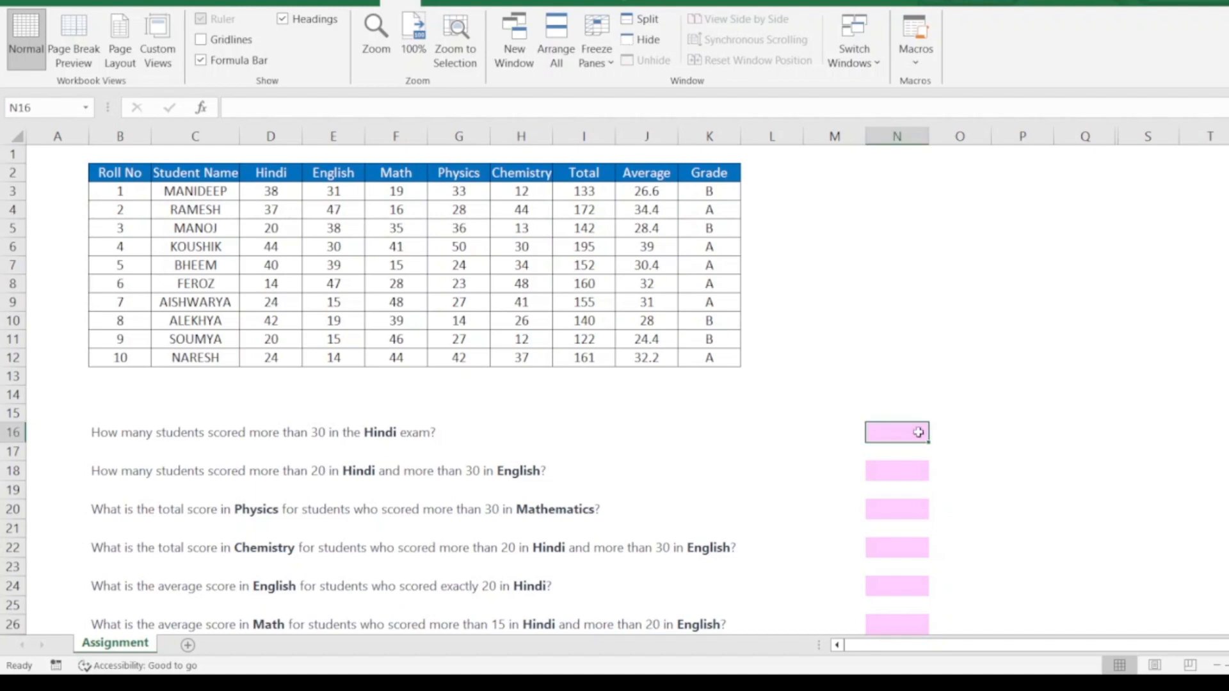
pyautogui.write('=countif')
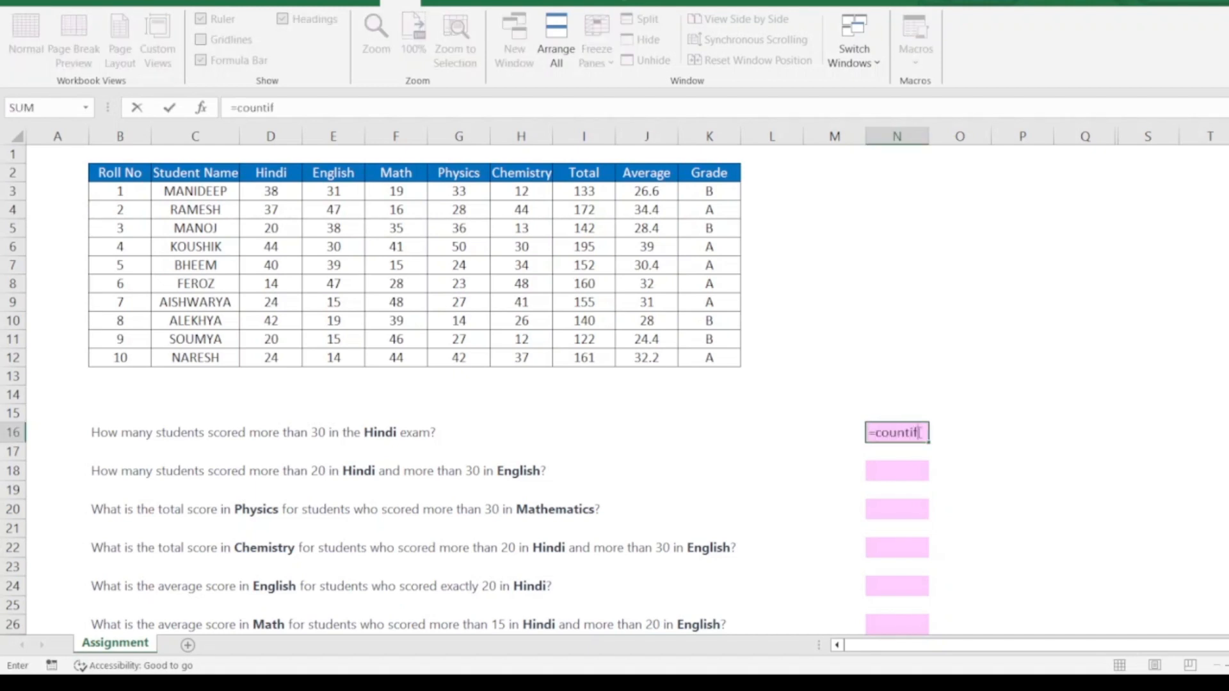
pyautogui.press('Tab')
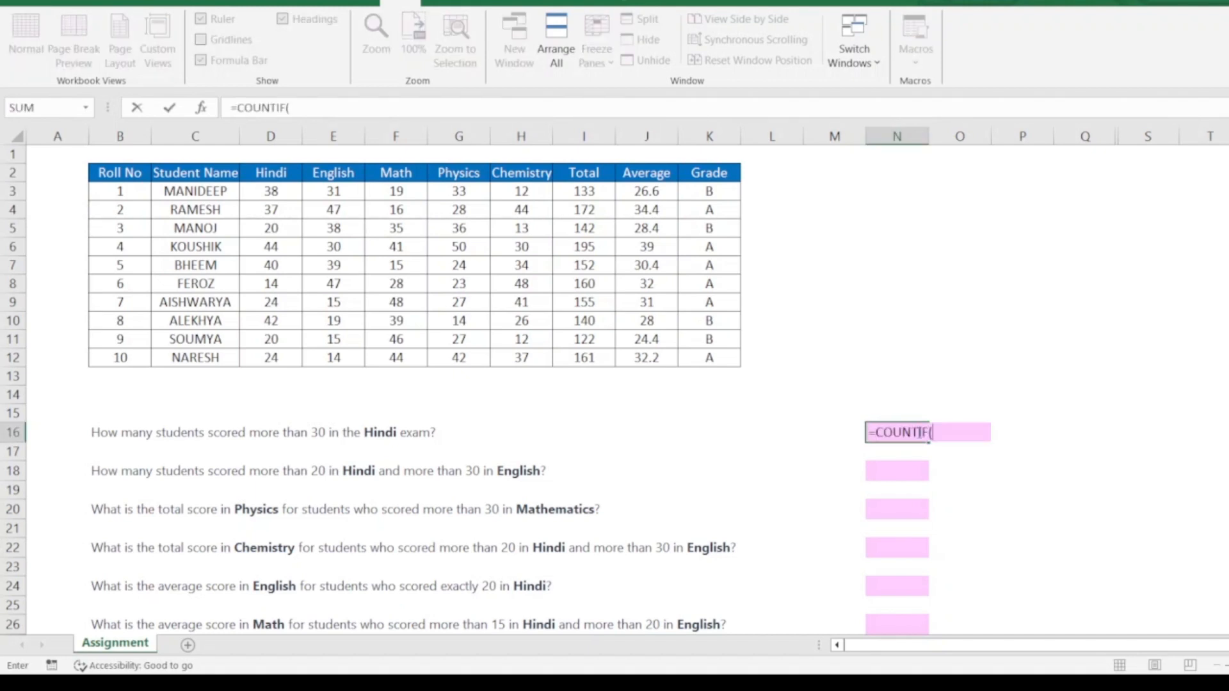
pyautogui.moveTo(269, 191); pyautogui.dragTo(271, 357)
pyautogui.write(',')
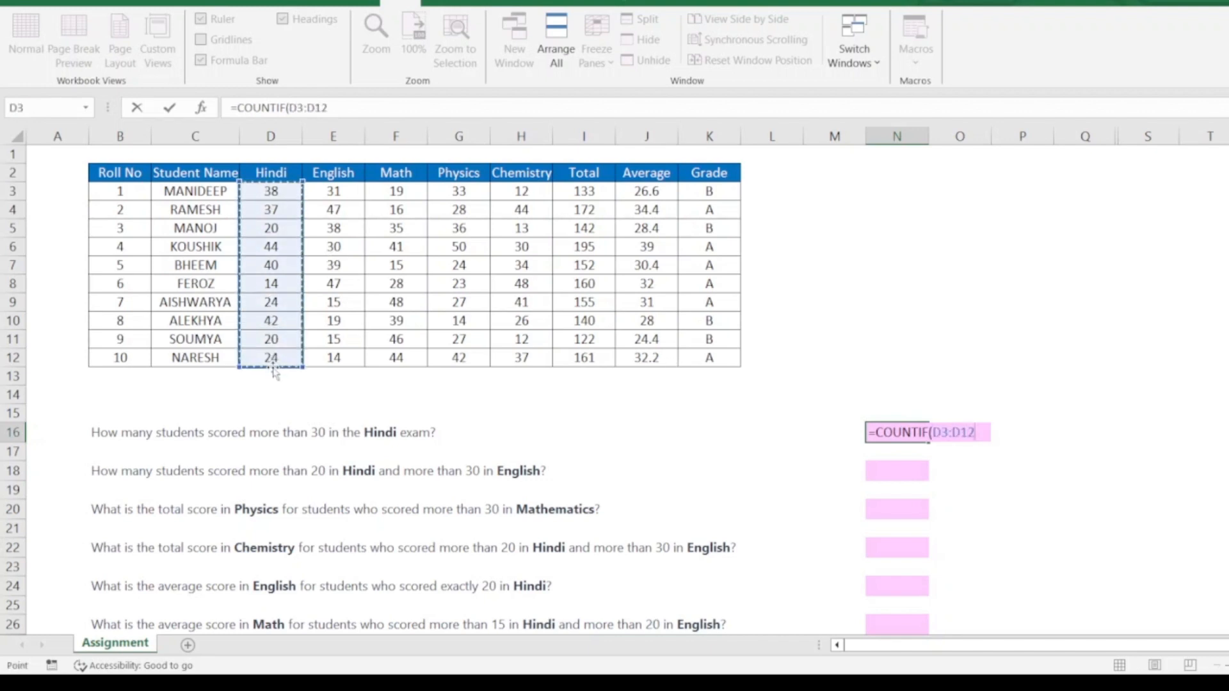
pyautogui.write('">30')
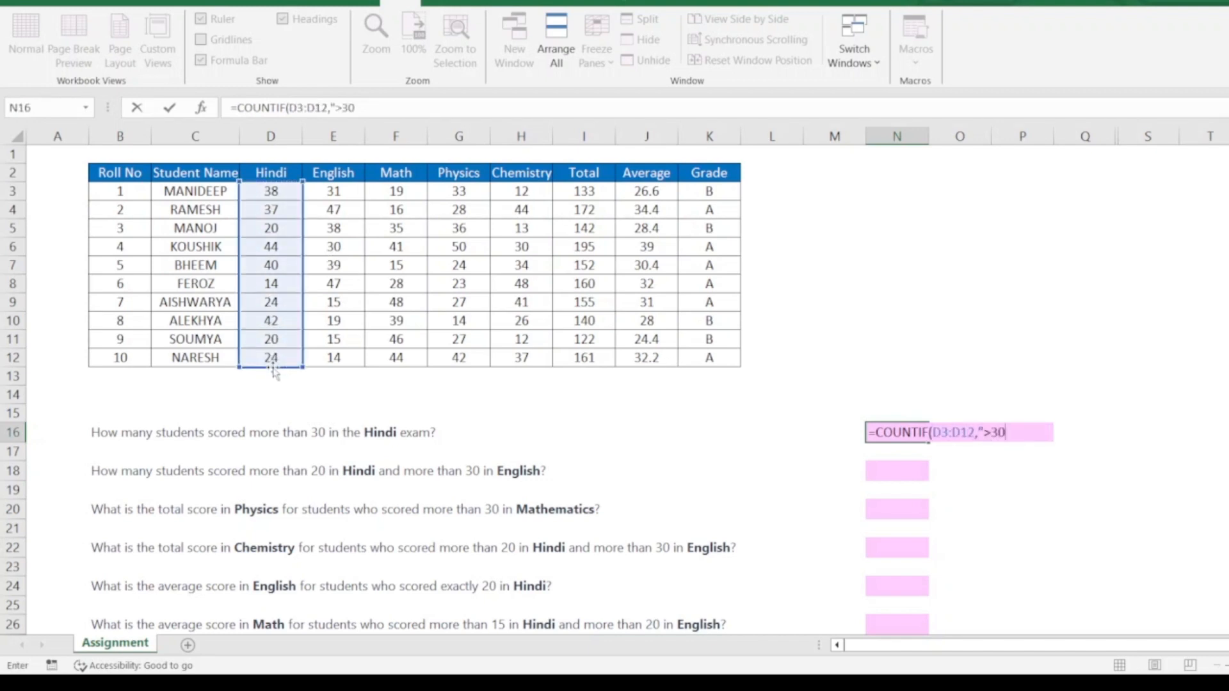
pyautogui.write('")')
pyautogui.press('Return')
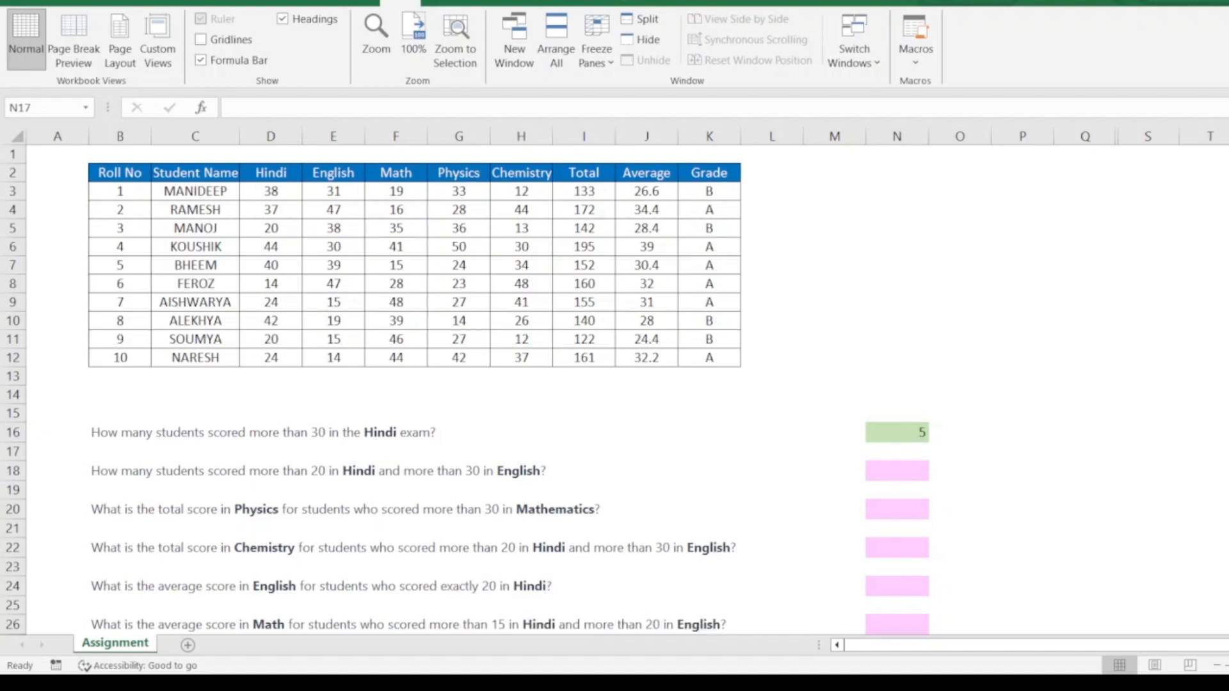
# - Enter =COUNTIFS(D3:D12,">20",E3:E12,">30") in N18 to count students above 20 in Hindi and above 30 in English
pyautogui.click(893, 473)
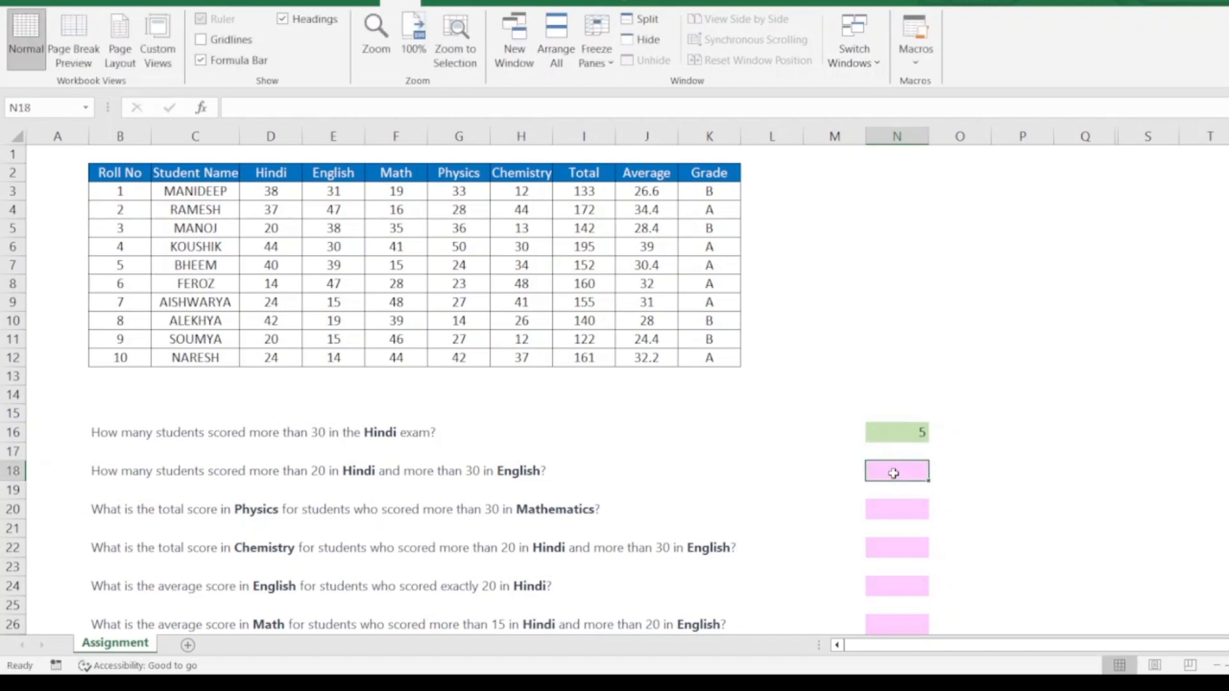
pyautogui.write('=count')
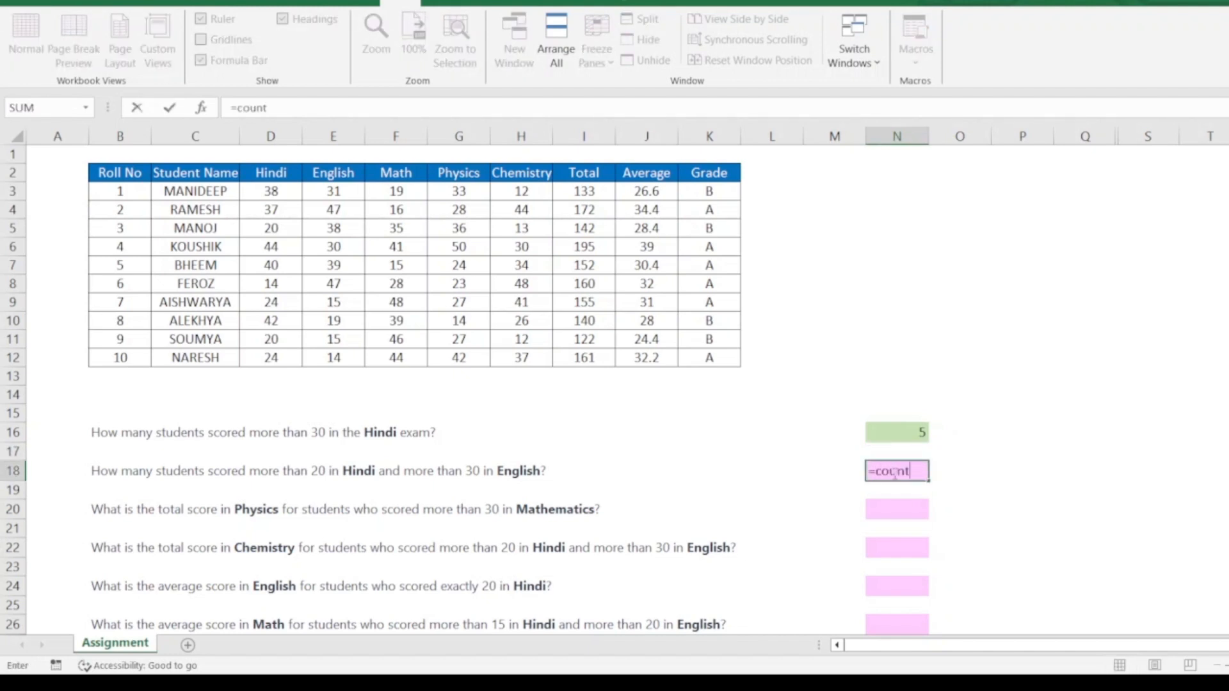
pyautogui.write('ifs')
pyautogui.press('Tab')
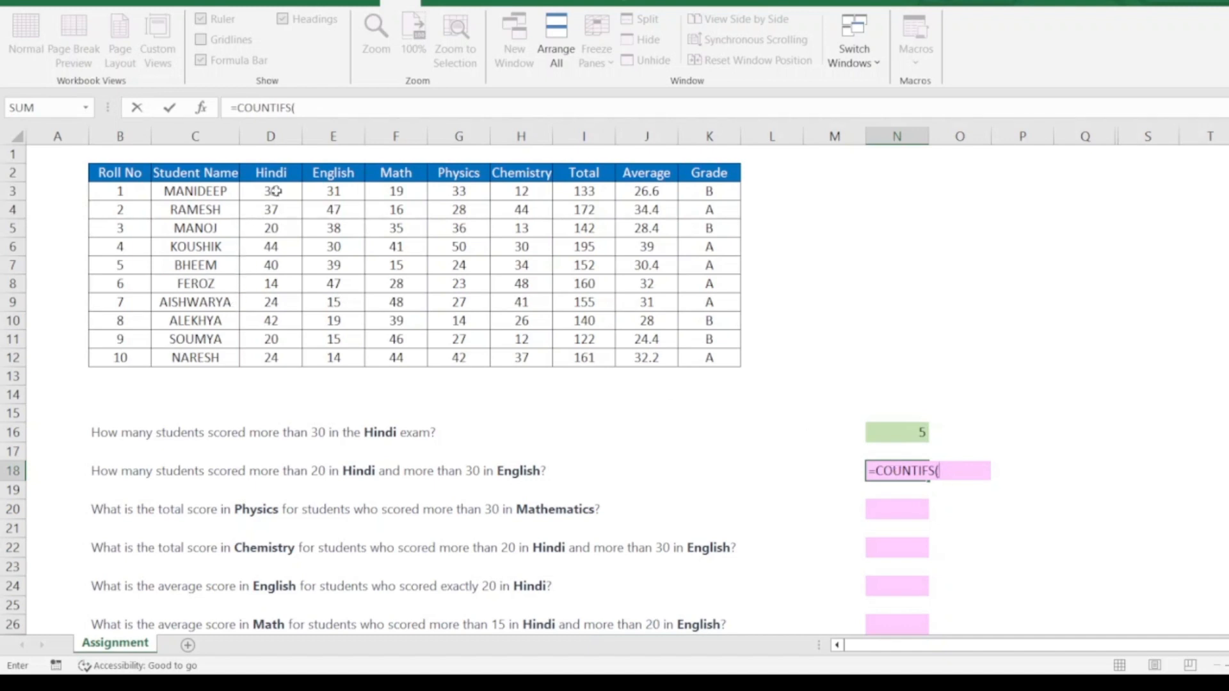
pyautogui.moveTo(276, 191); pyautogui.dragTo(280, 352)
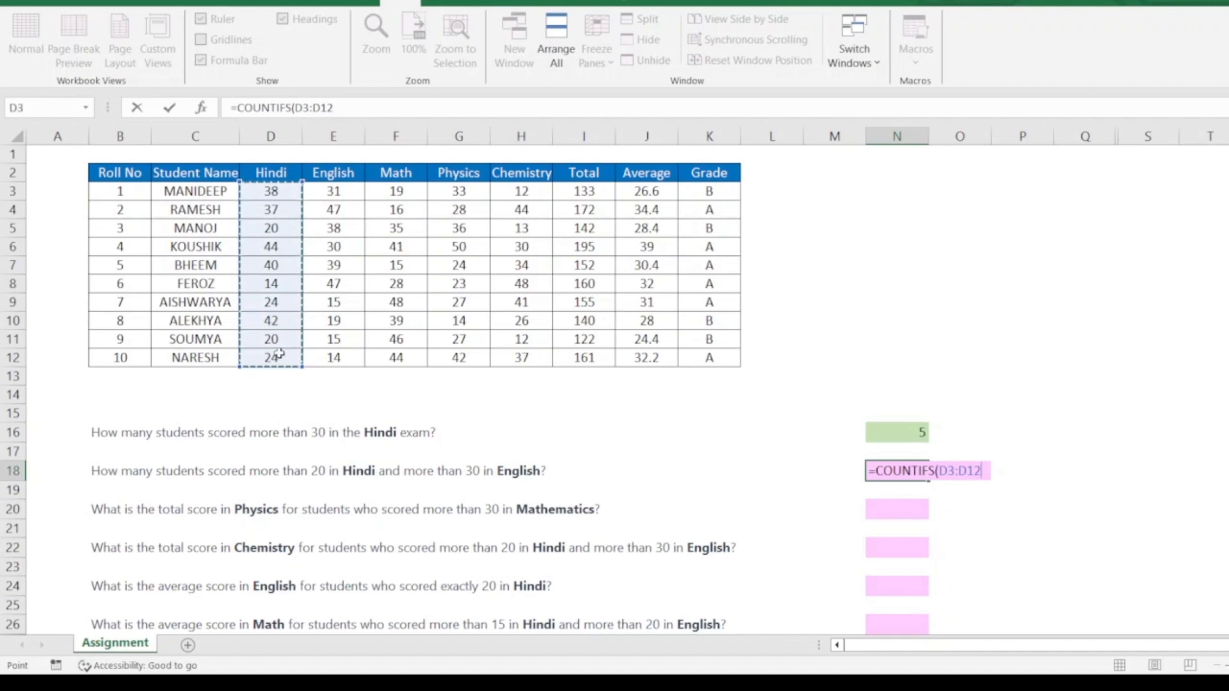
pyautogui.write(',">20"')
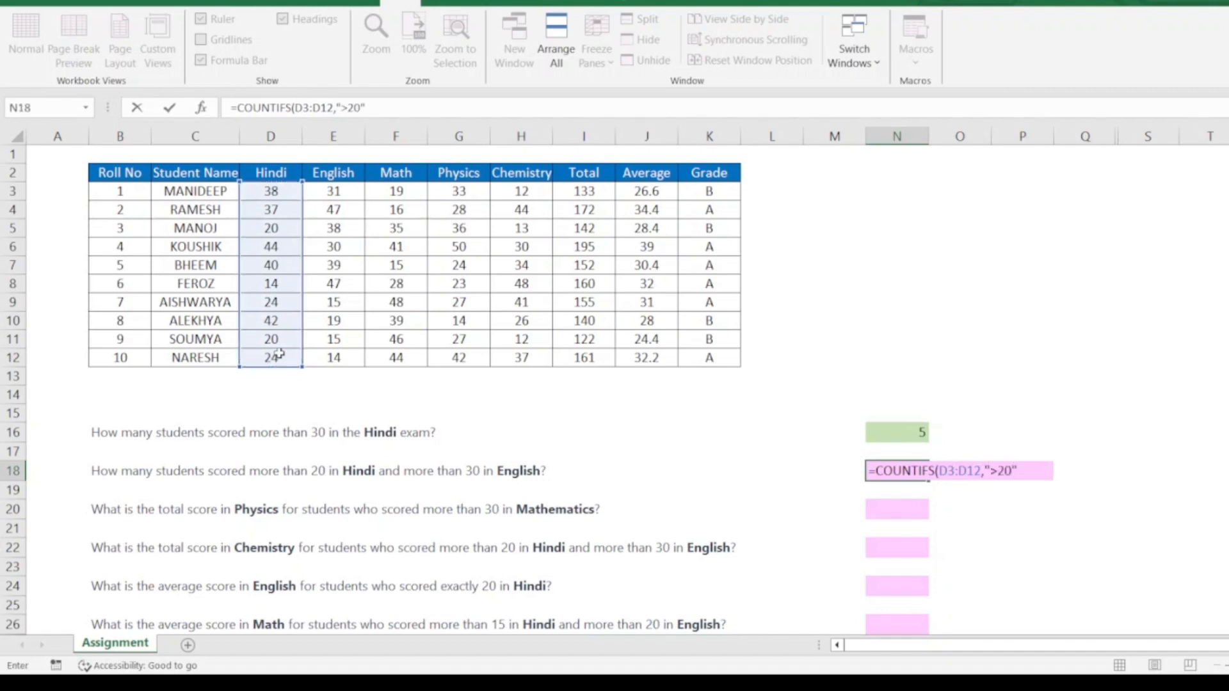
pyautogui.write(',')
pyautogui.moveTo(345, 192); pyautogui.dragTo(343, 352)
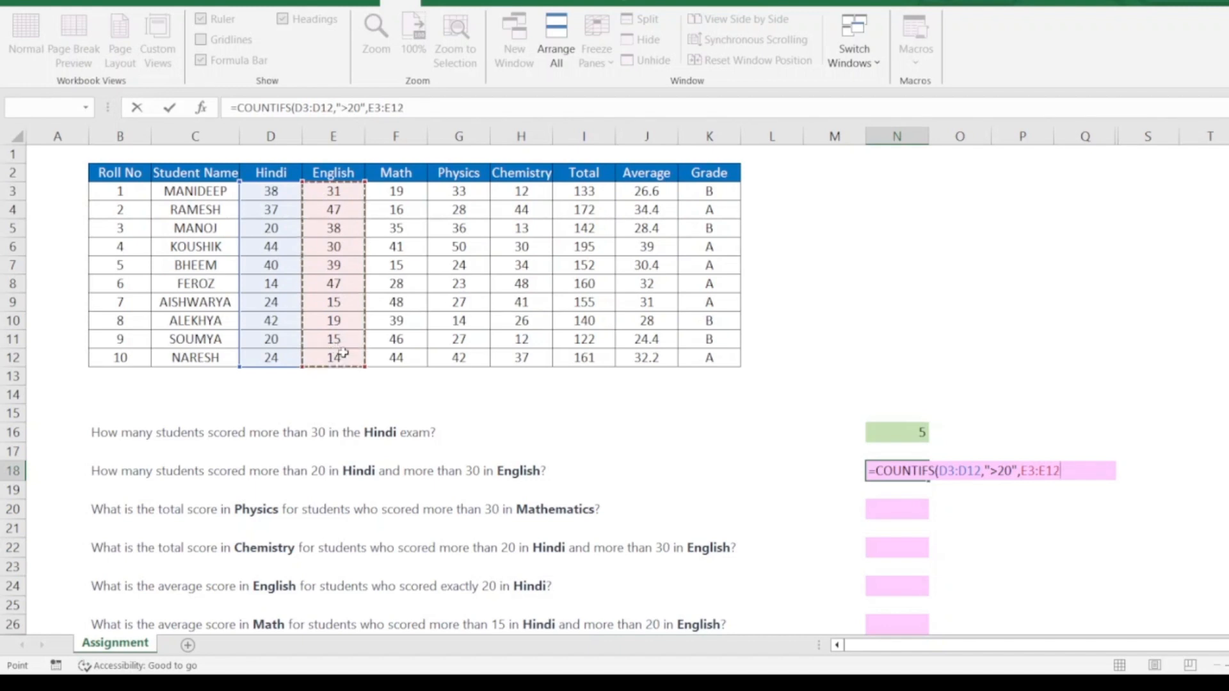
pyautogui.write(',">30')
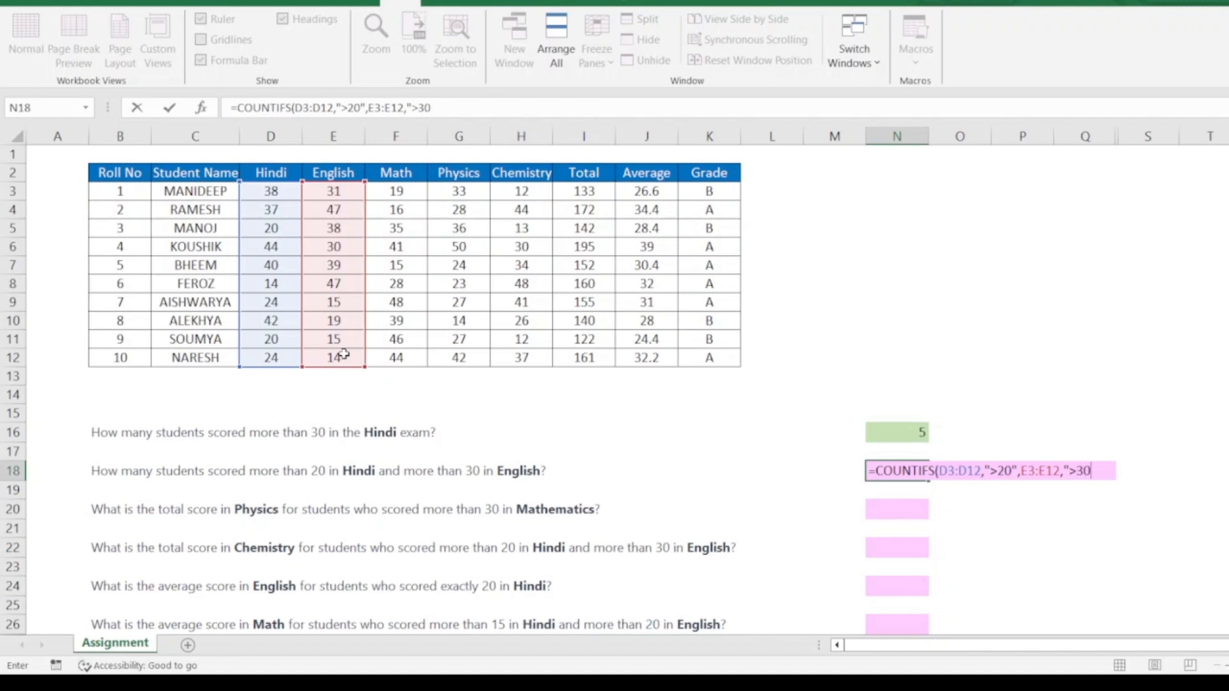
pyautogui.write('")')
pyautogui.press('Return')
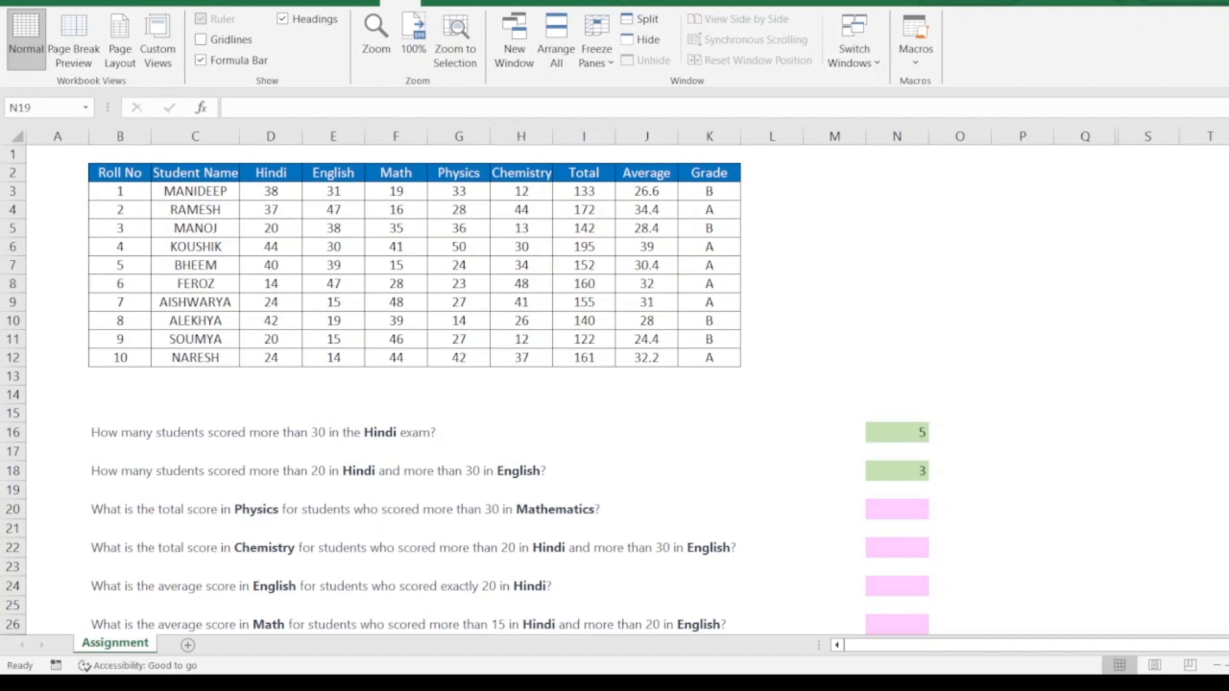
# - Enter =SUMIF(F3:F12,">30",G3:G12) in N20 to total the Physics scores of students above 30 in Math
pyautogui.click(1180, 48)
pyautogui.click(890, 513)
pyautogui.doubleClick(891, 512)
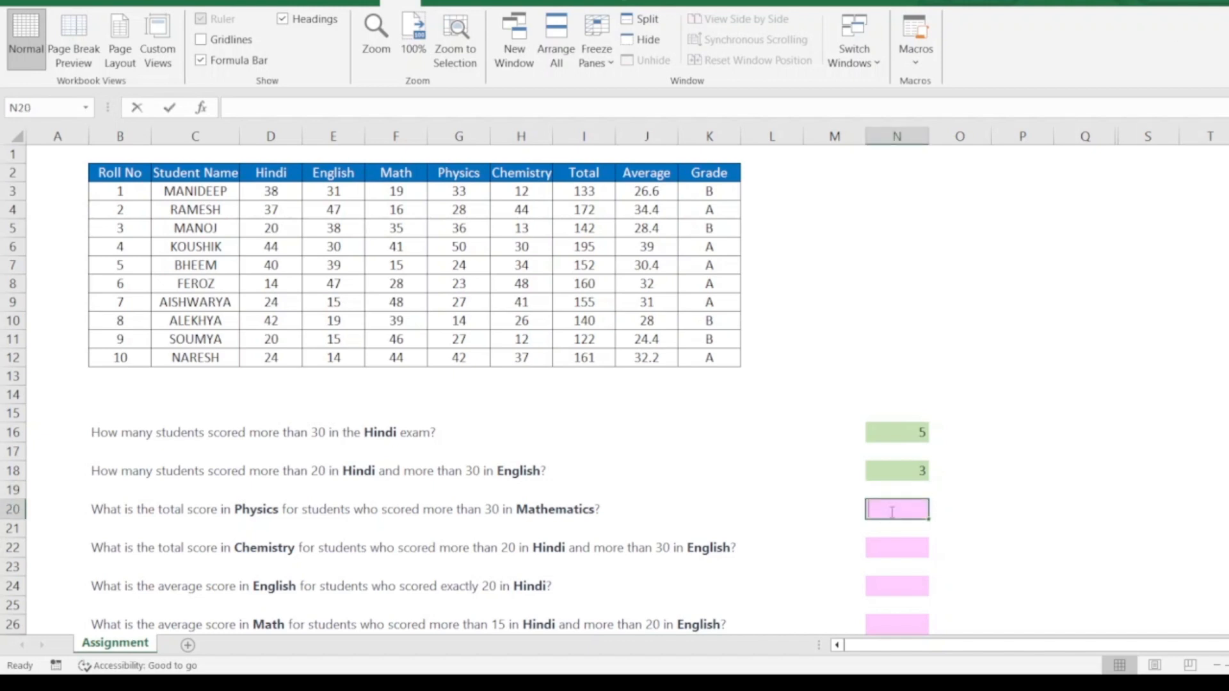
pyautogui.write('=sun')
pyautogui.press('BackSpace')
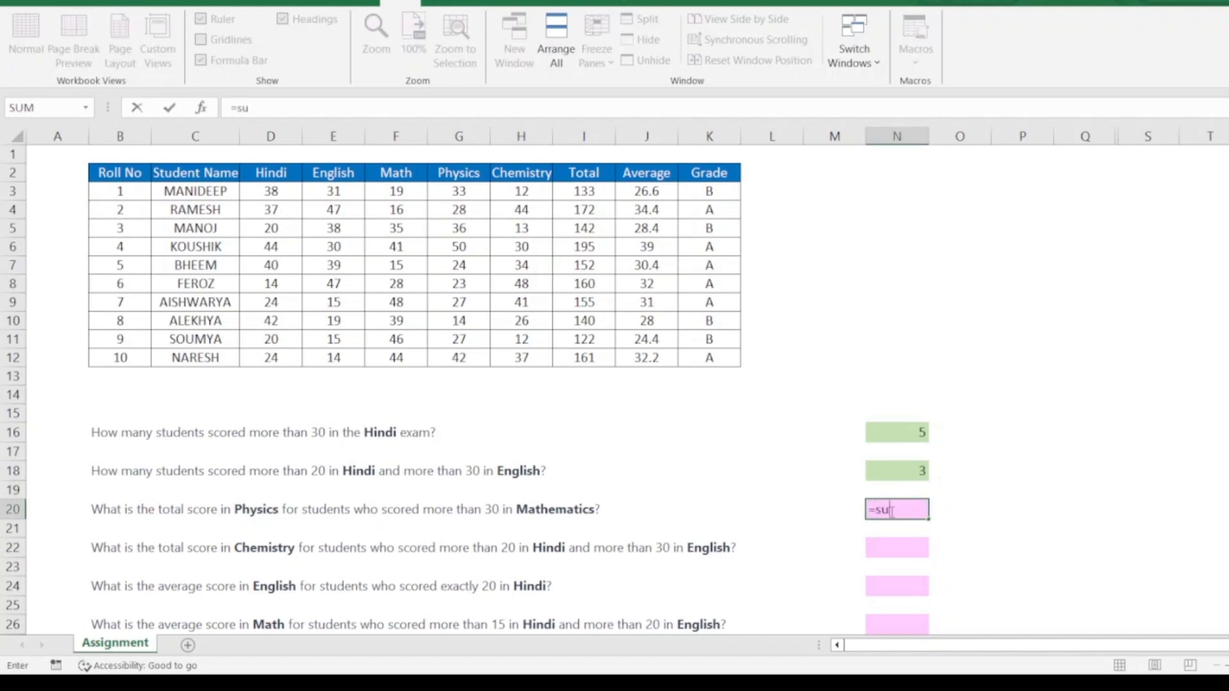
pyautogui.write('mif')
pyautogui.press('Tab')
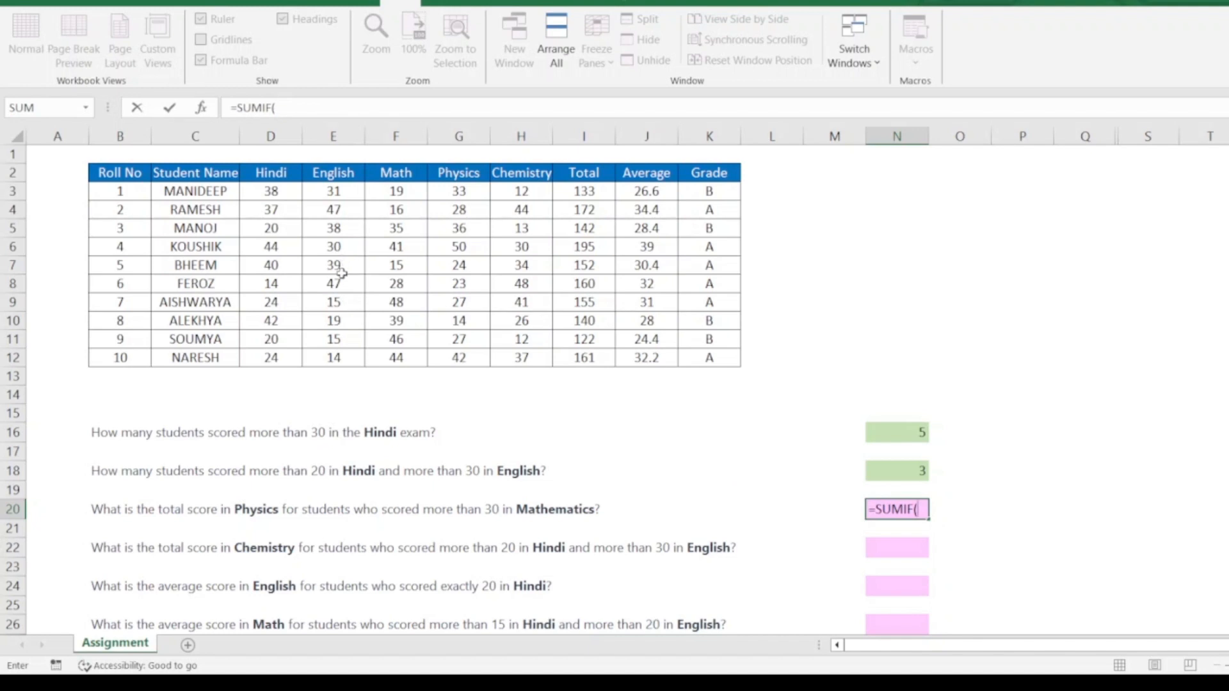
pyautogui.moveTo(392, 188); pyautogui.dragTo(415, 355)
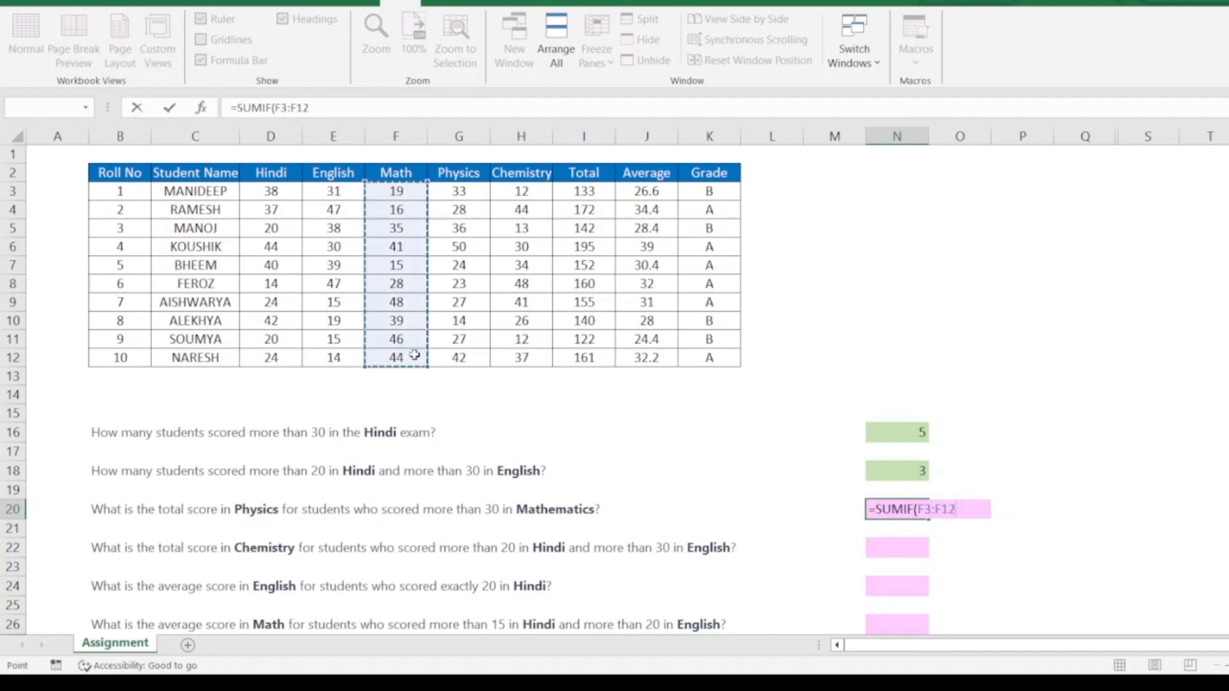
pyautogui.write(',')
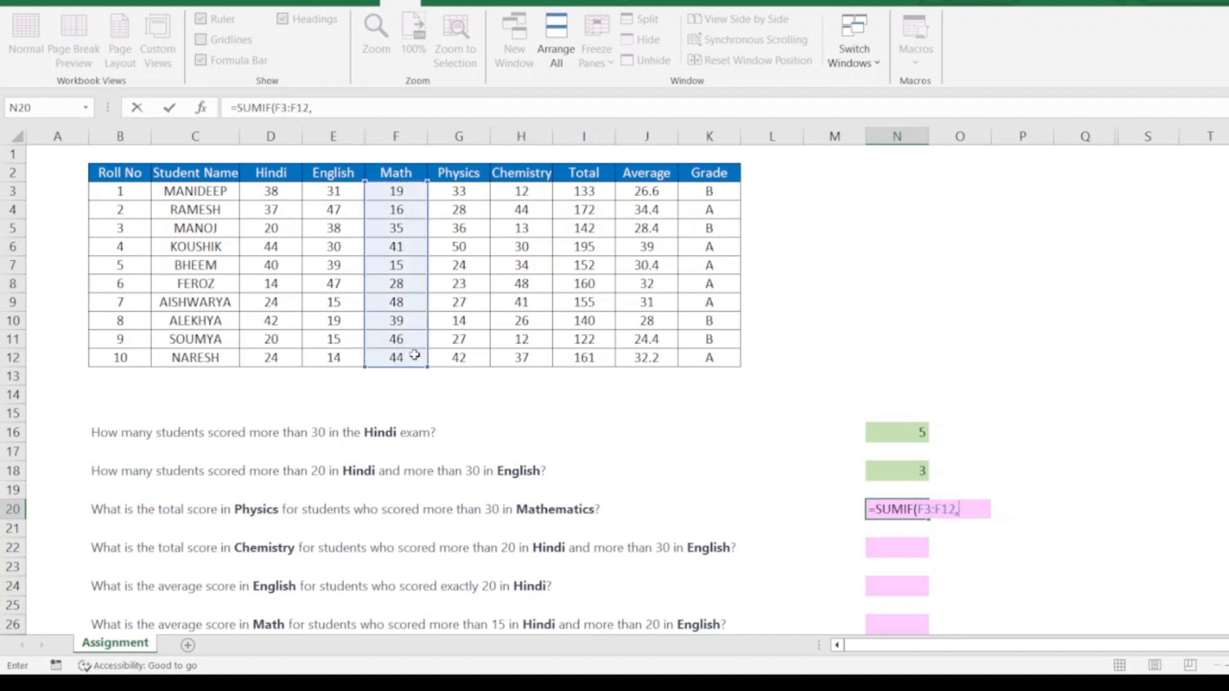
pyautogui.write('">30",')
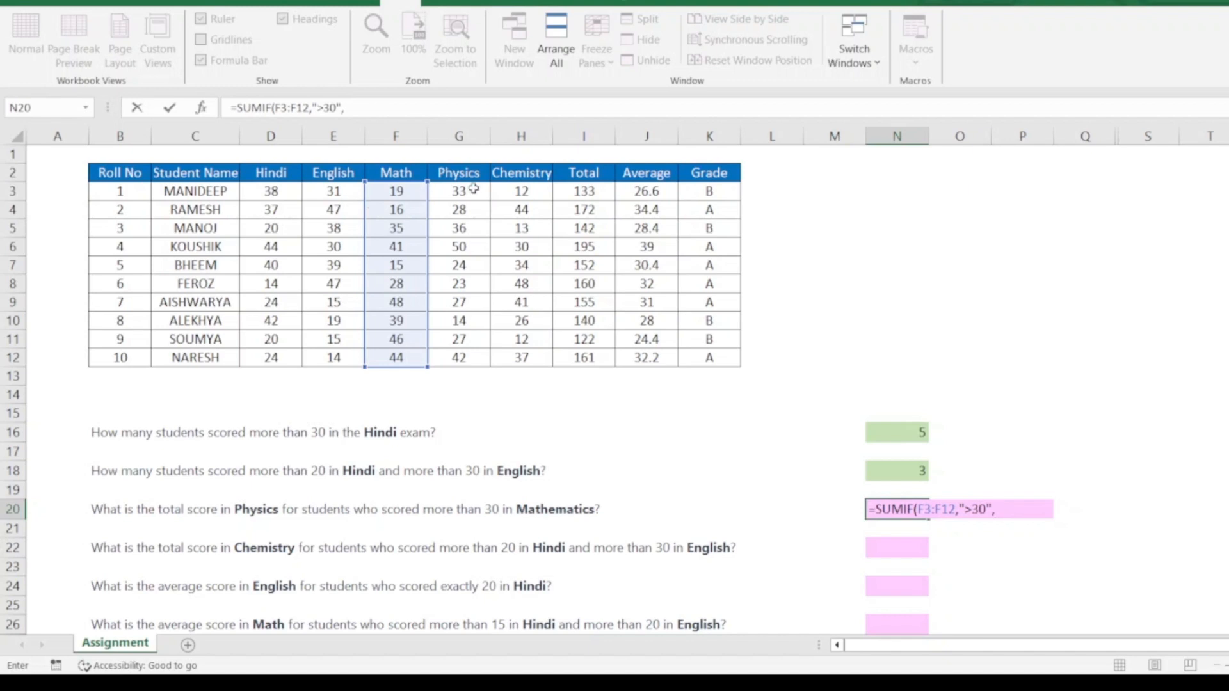
pyautogui.moveTo(471, 189); pyautogui.dragTo(470, 360)
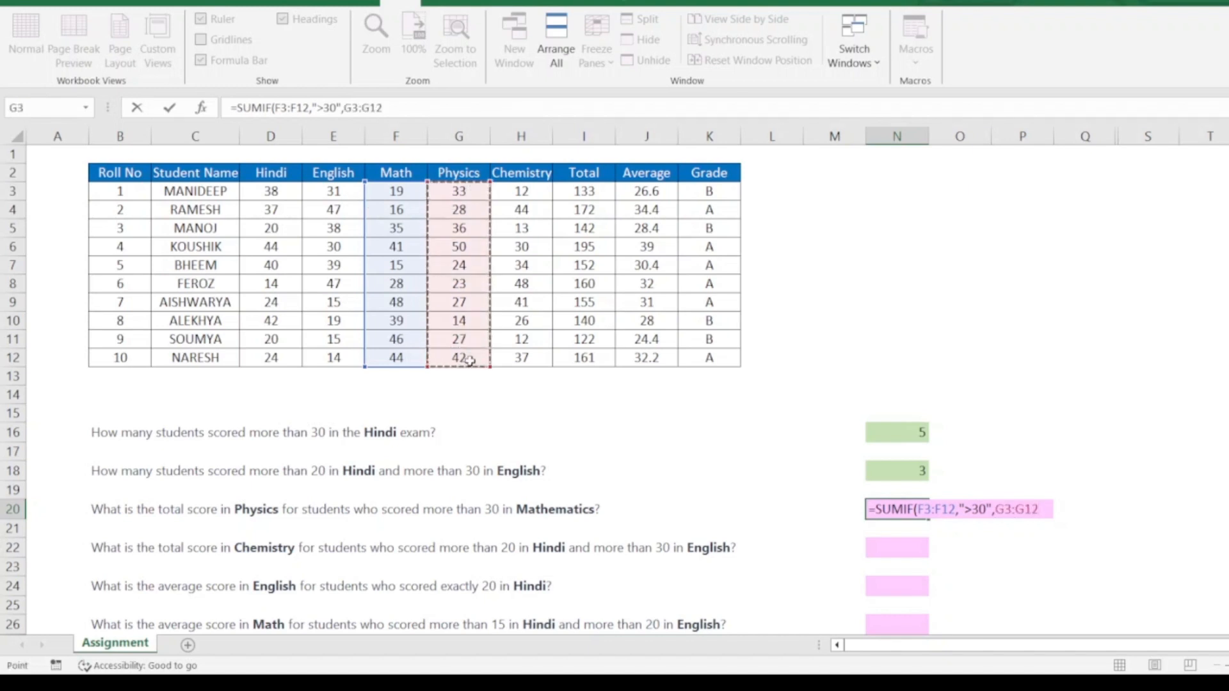
pyautogui.write(')')
pyautogui.press('Return')
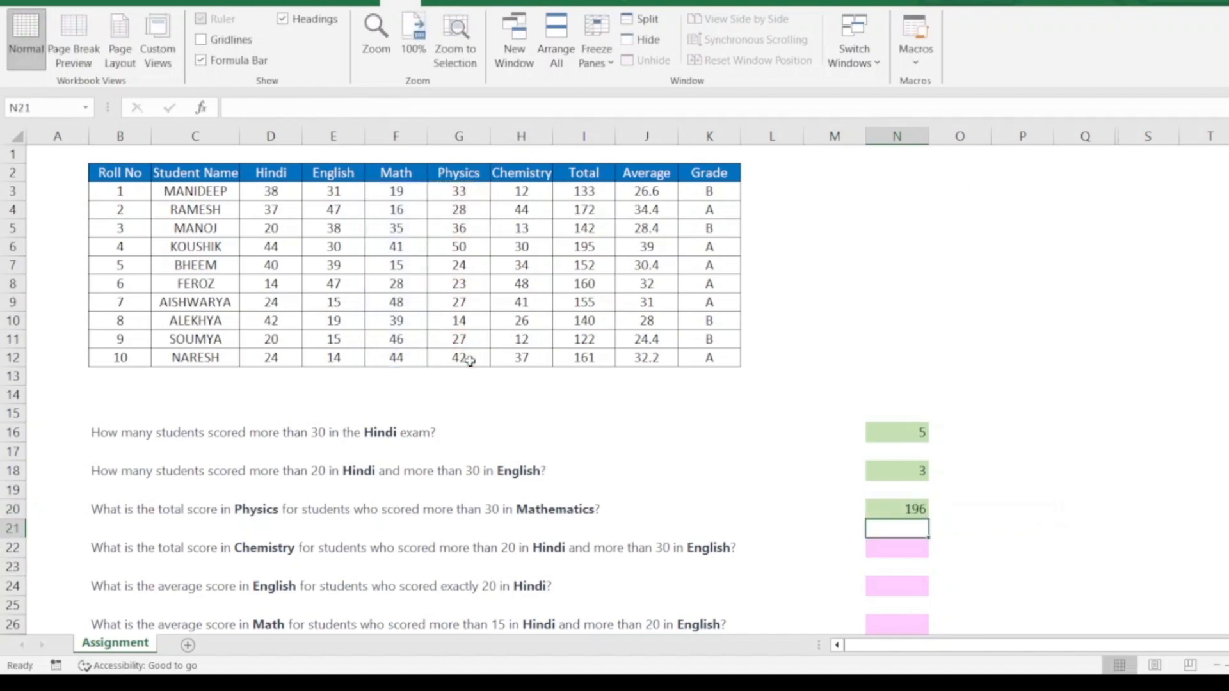
# - Start a SUMIFS formula in N22 with the Chemistry scores H3:H12 as the sum range
pyautogui.click(903, 558)
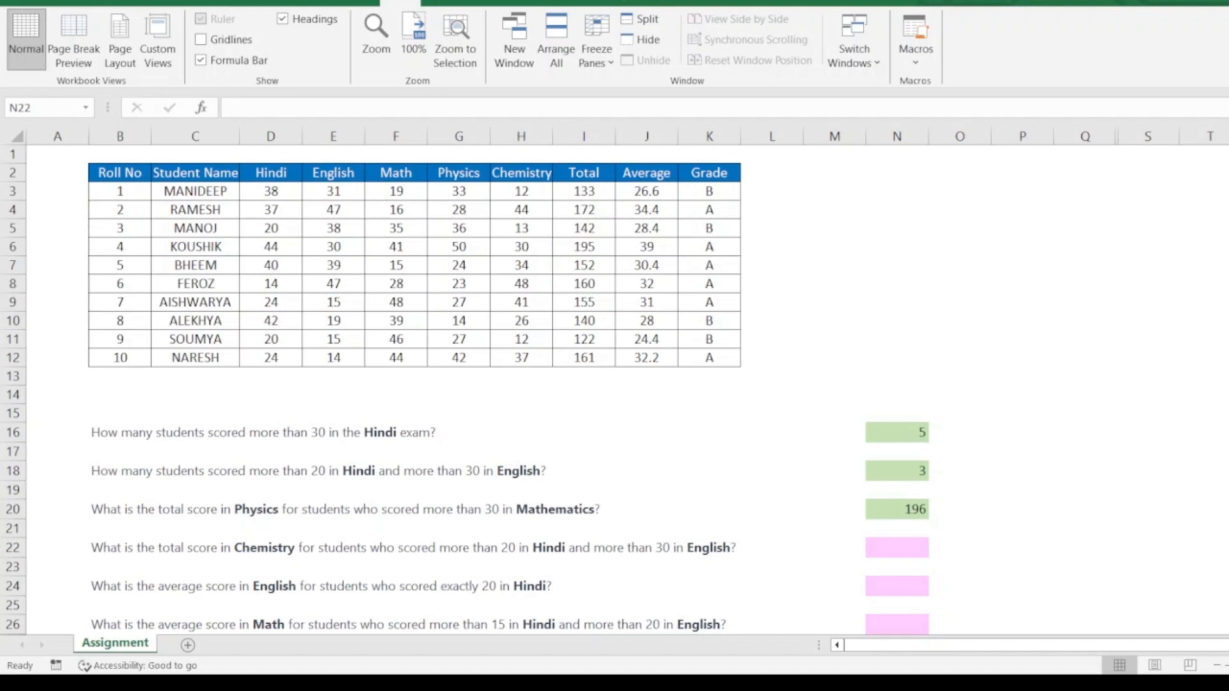
pyautogui.scroll(-1, 1058, 472)
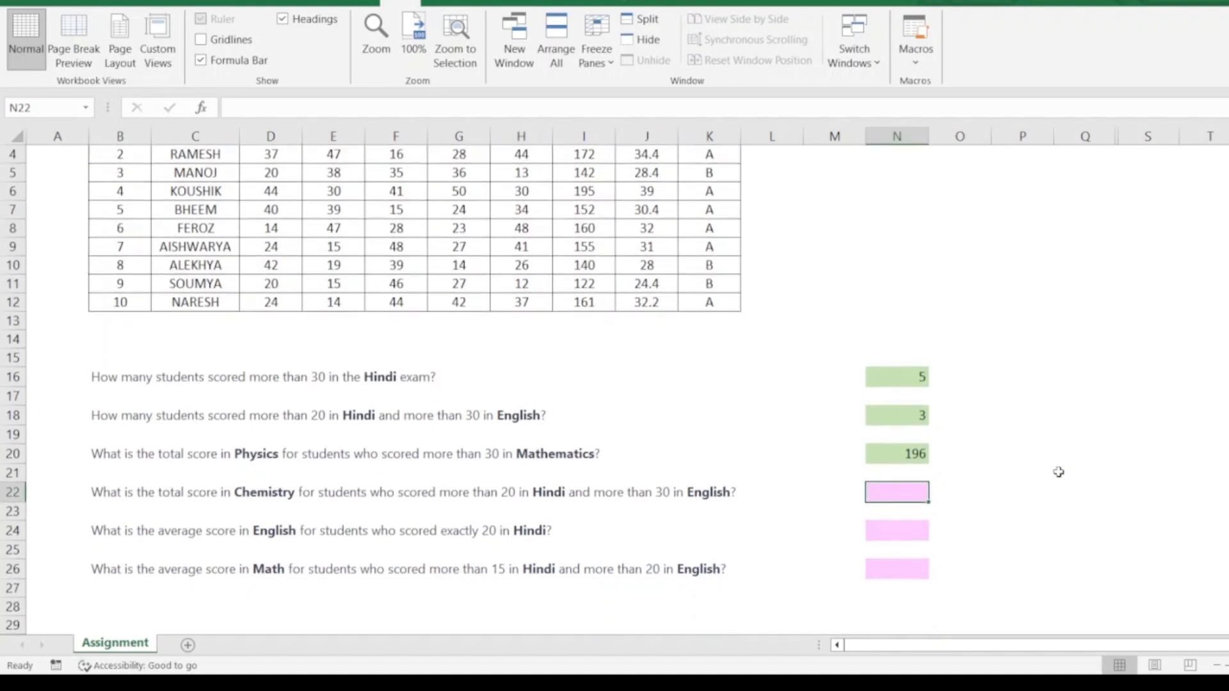
pyautogui.write('=')
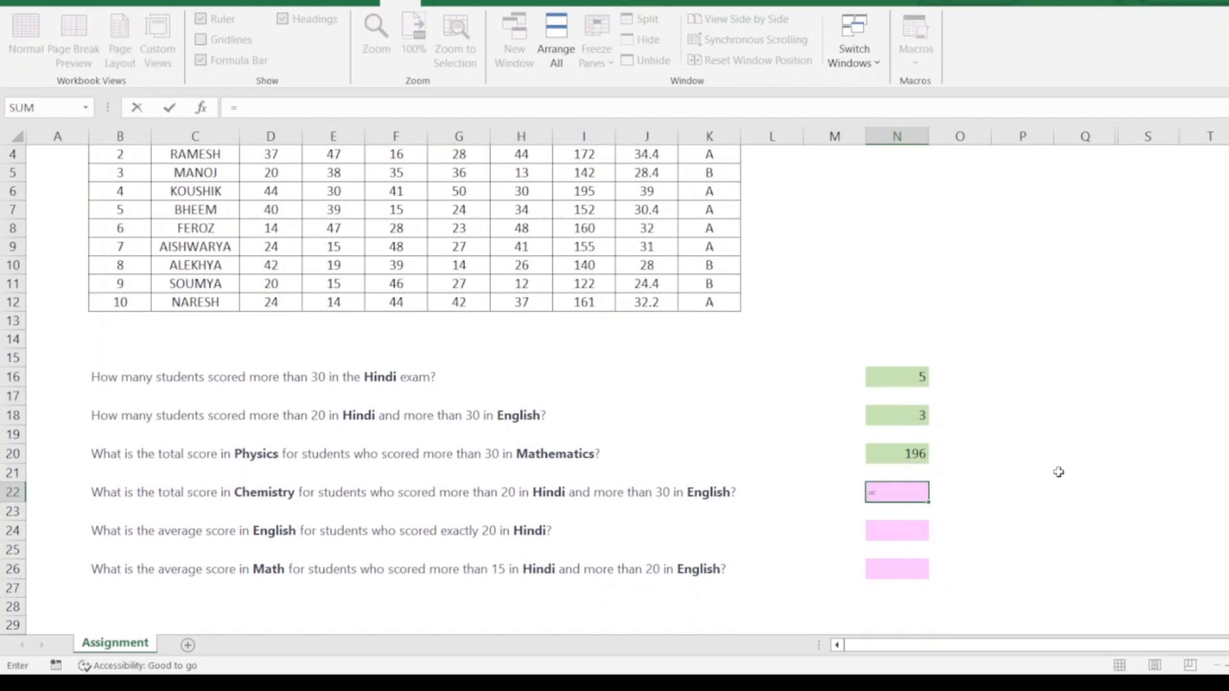
pyautogui.write('sumifs')
pyautogui.press('Tab')
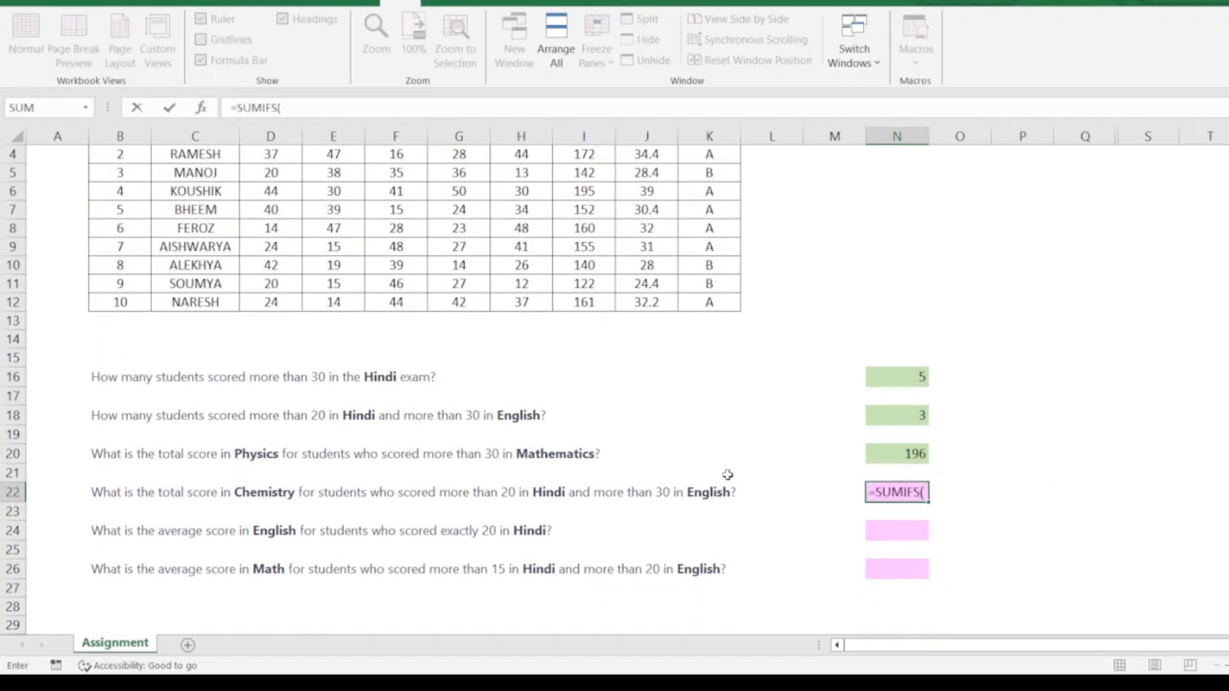
pyautogui.scroll(1, 346, 343)
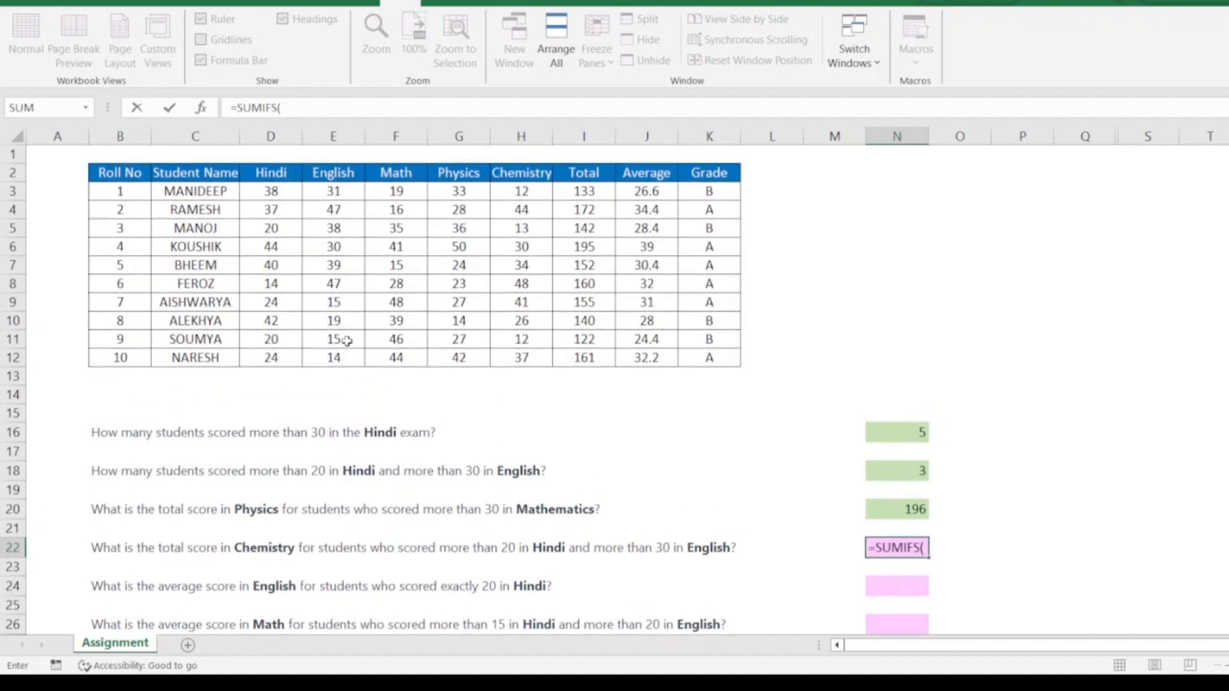
pyautogui.moveTo(509, 188); pyautogui.dragTo(531, 368)
pyautogui.write(',')
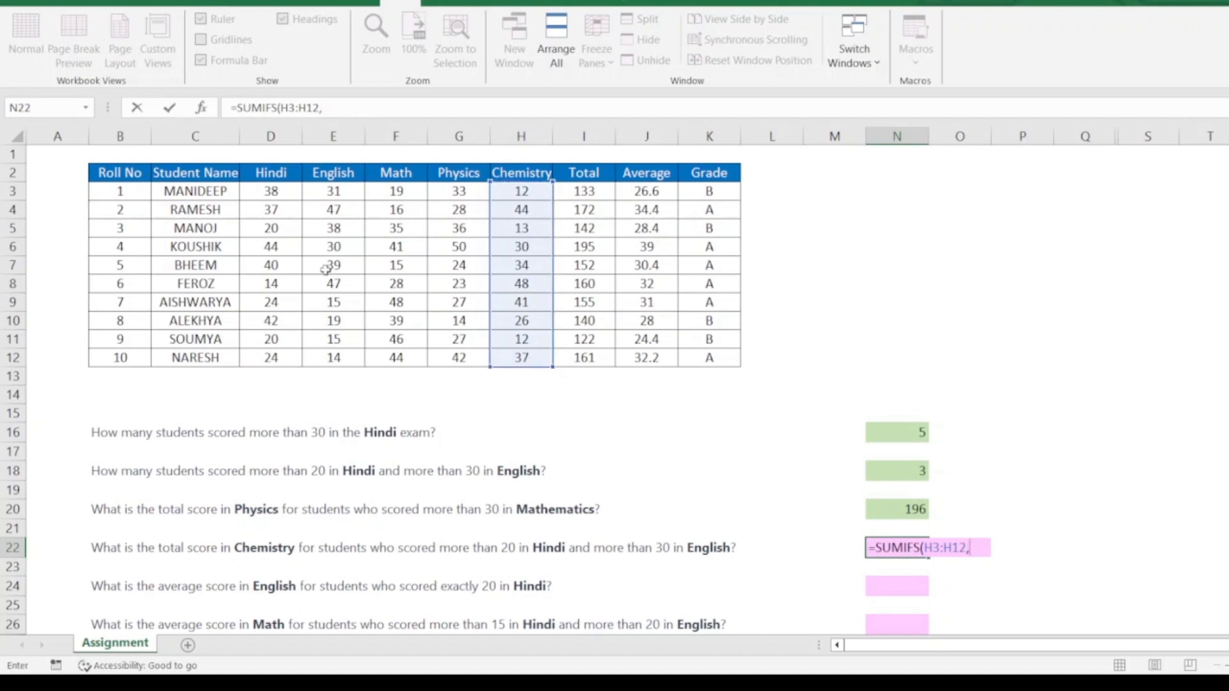
# - Complete the SUMIFS formula in N22 with the criteria D3:D12 ">20" for Hindi and E3:E12 ">30" for English
pyautogui.moveTo(272, 187); pyautogui.dragTo(290, 360)
pyautogui.write(',')
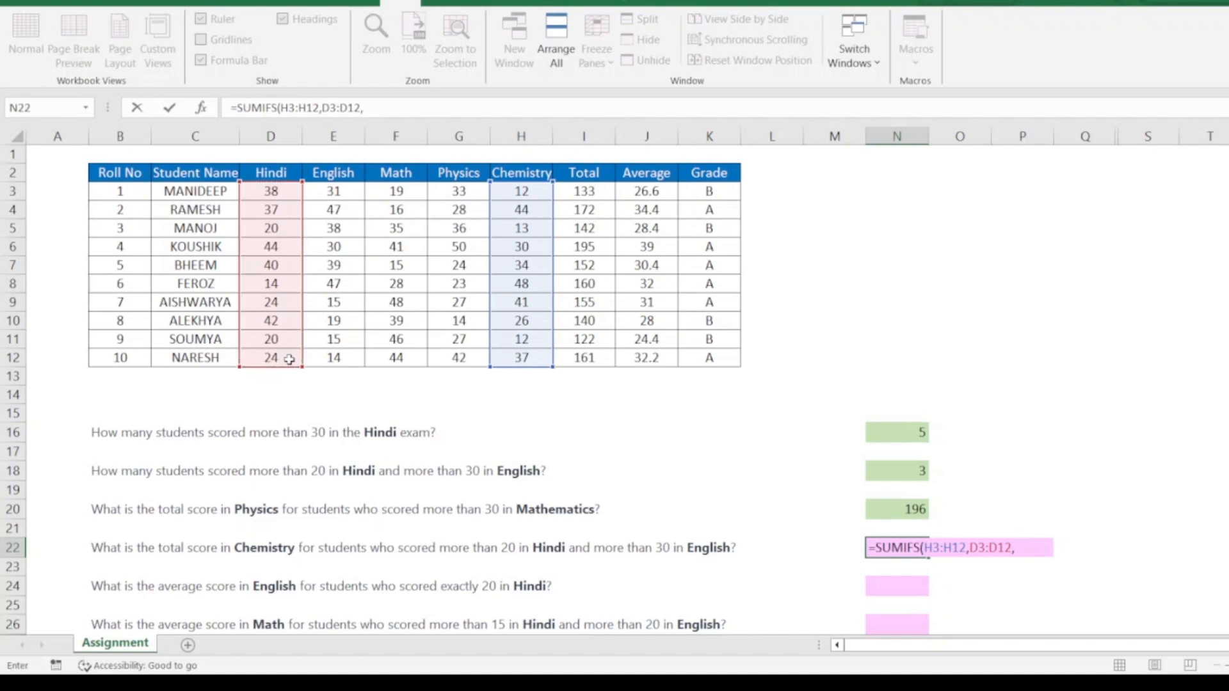
pyautogui.write('">20",')
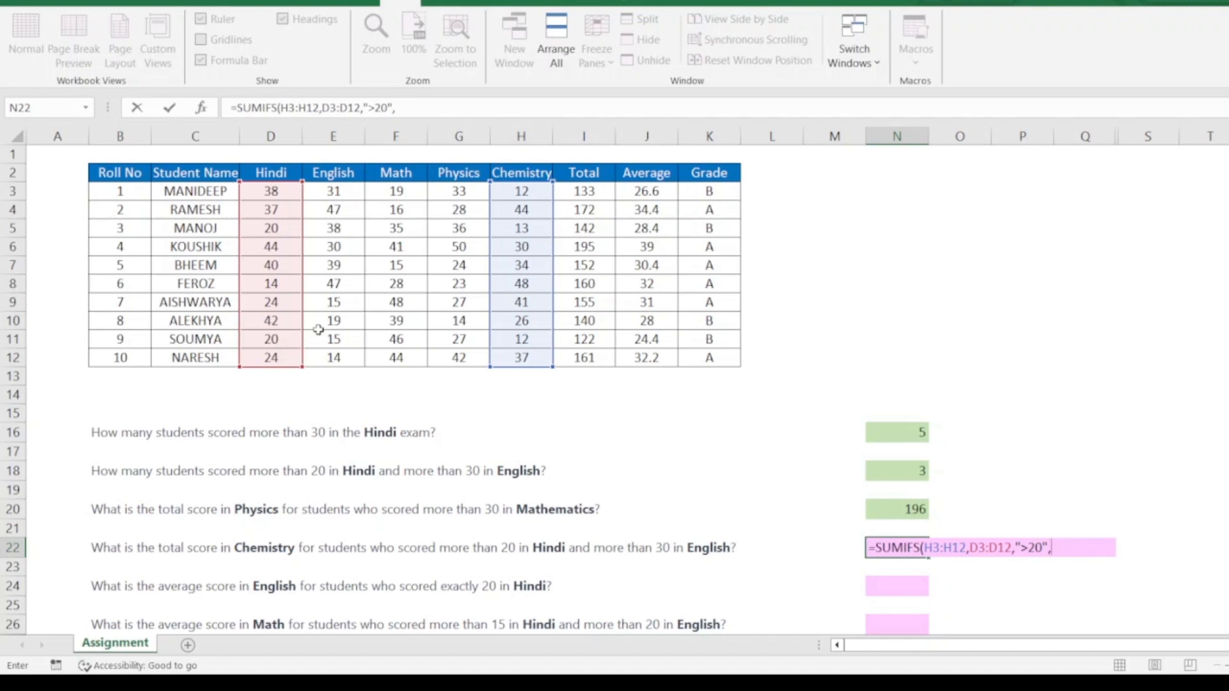
pyautogui.moveTo(351, 197); pyautogui.dragTo(340, 357)
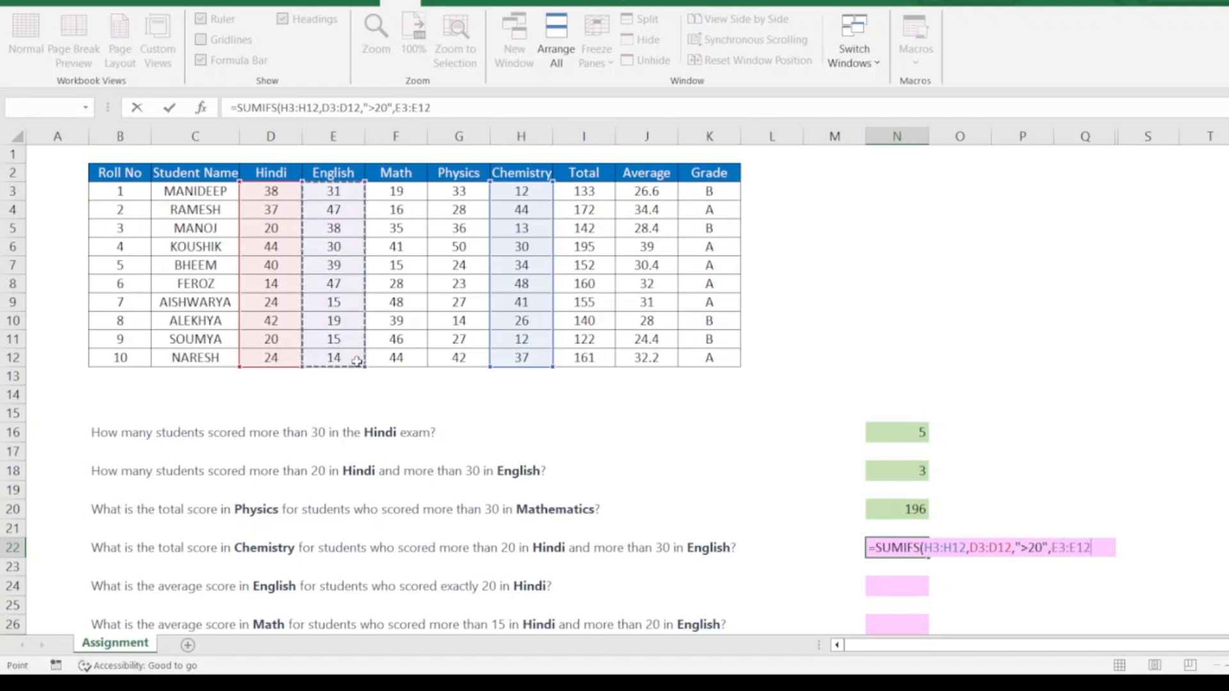
pyautogui.write(',">30')
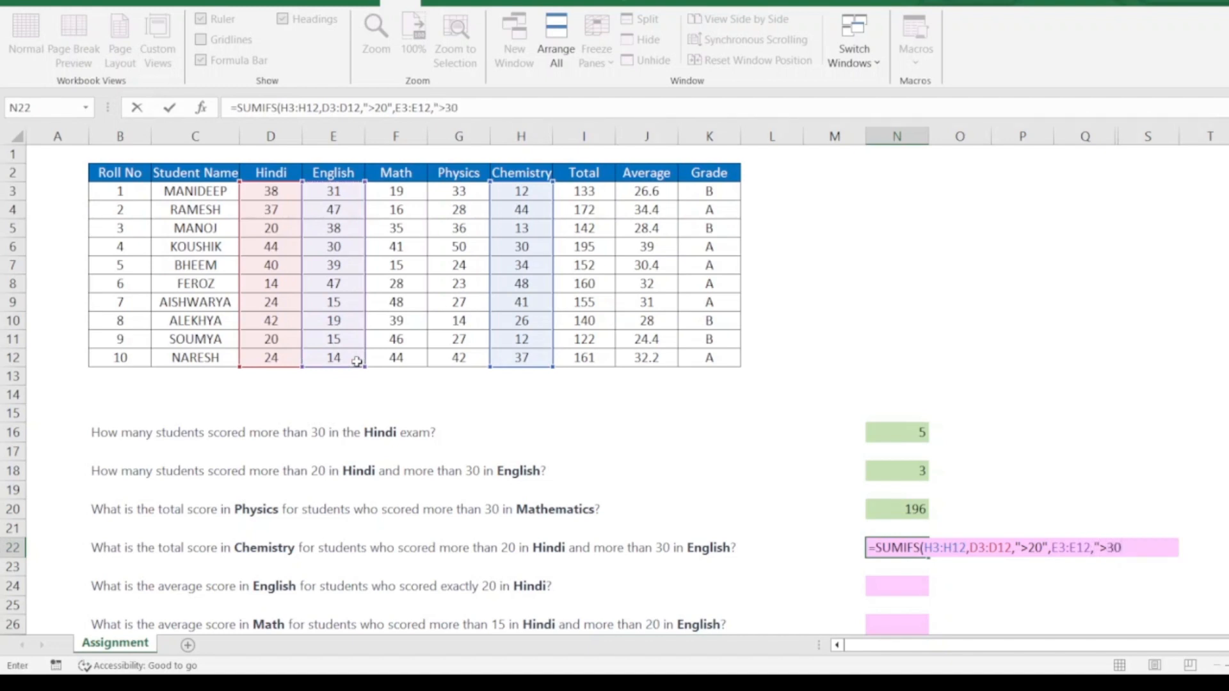
pyautogui.write('")')
pyautogui.press('Return')
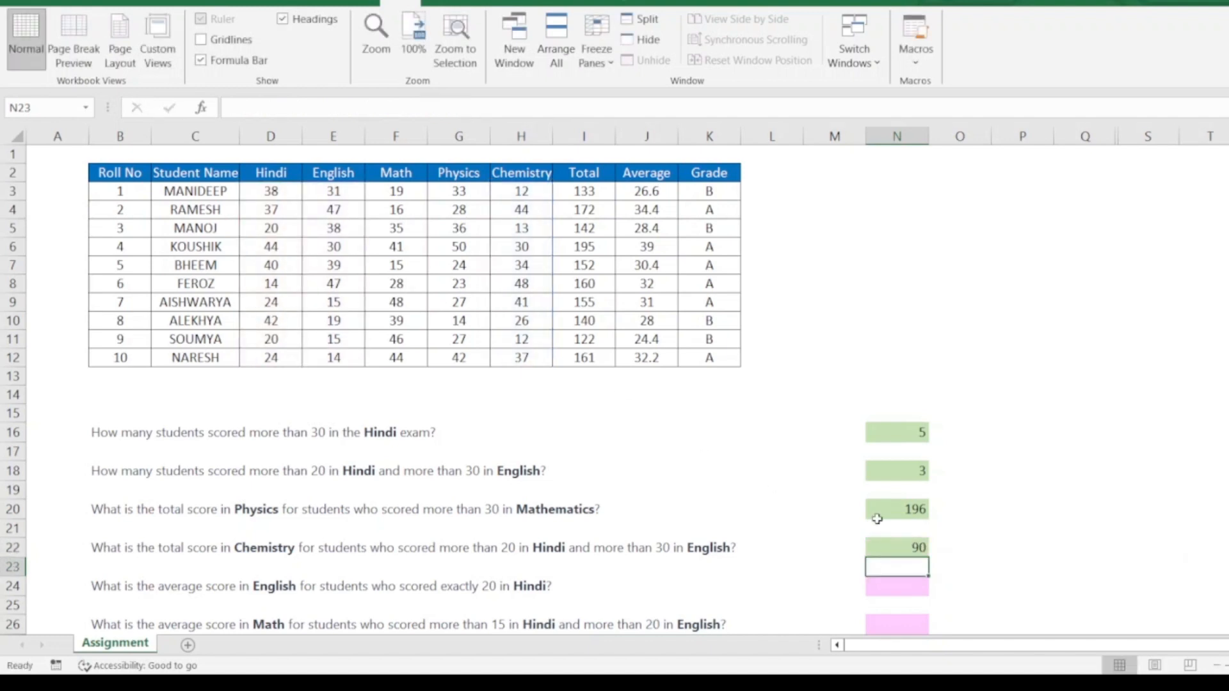
# - Start an AVERAGEIF formula in N24 with the Hindi scores D3:D12 as the criteria range
pyautogui.scroll(-1, 870, 479)
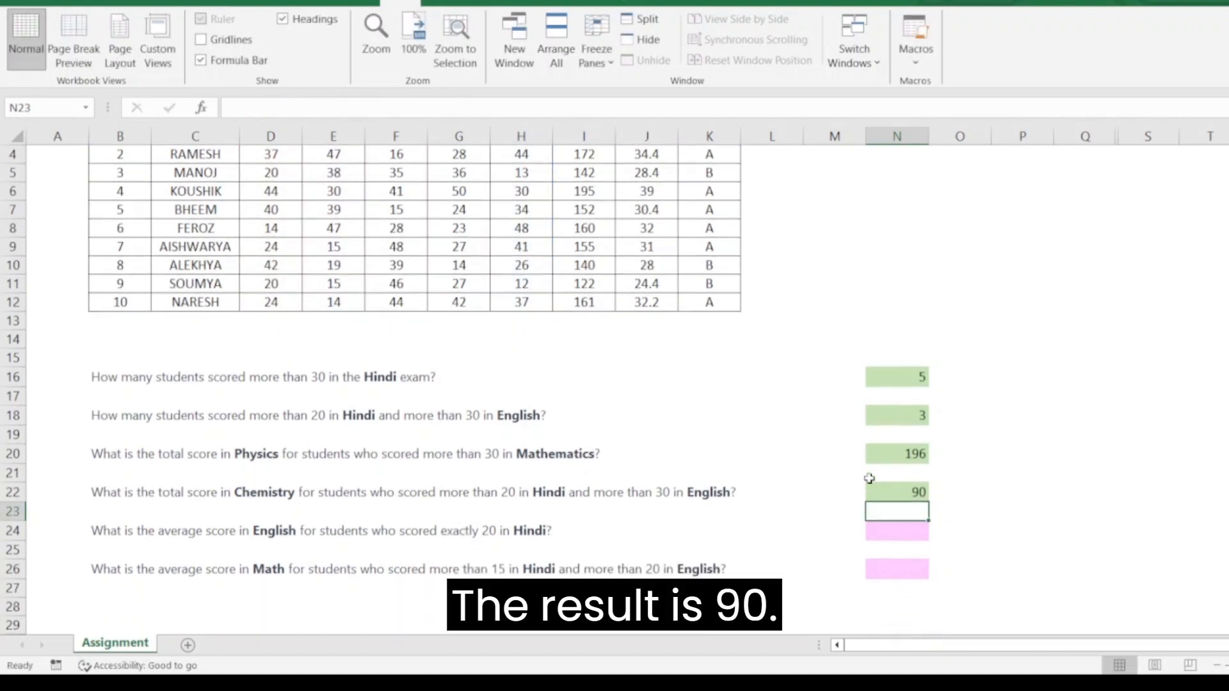
pyautogui.click(892, 530)
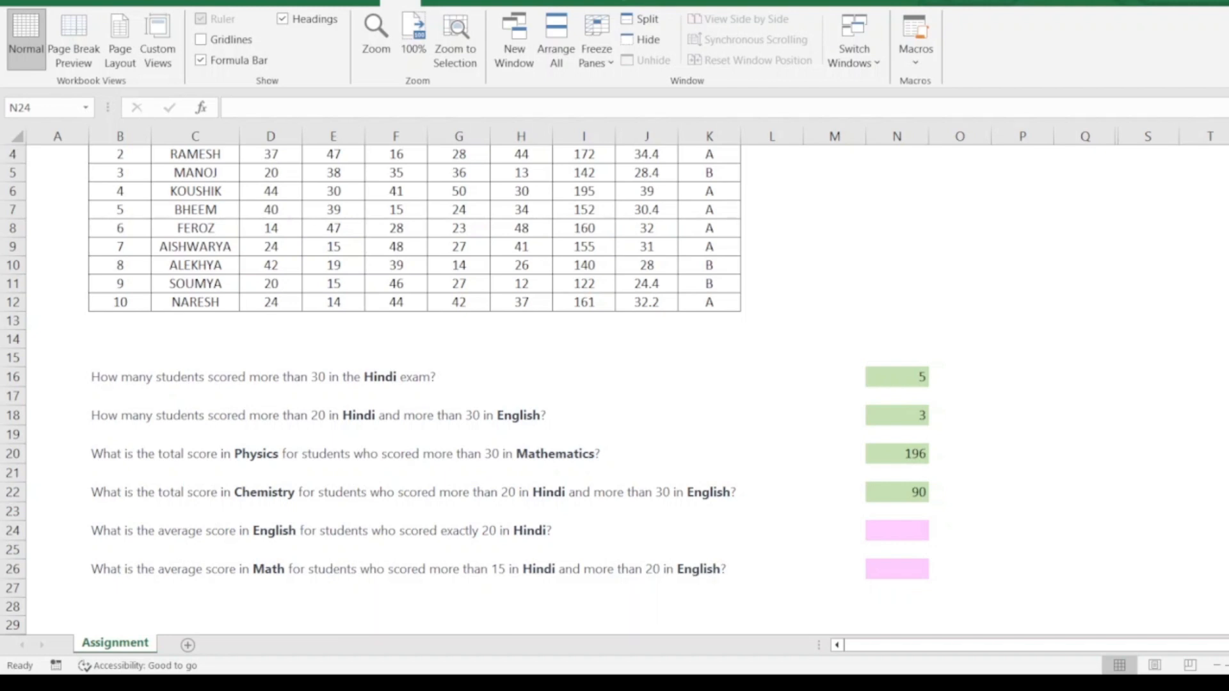
pyautogui.click(870, 523)
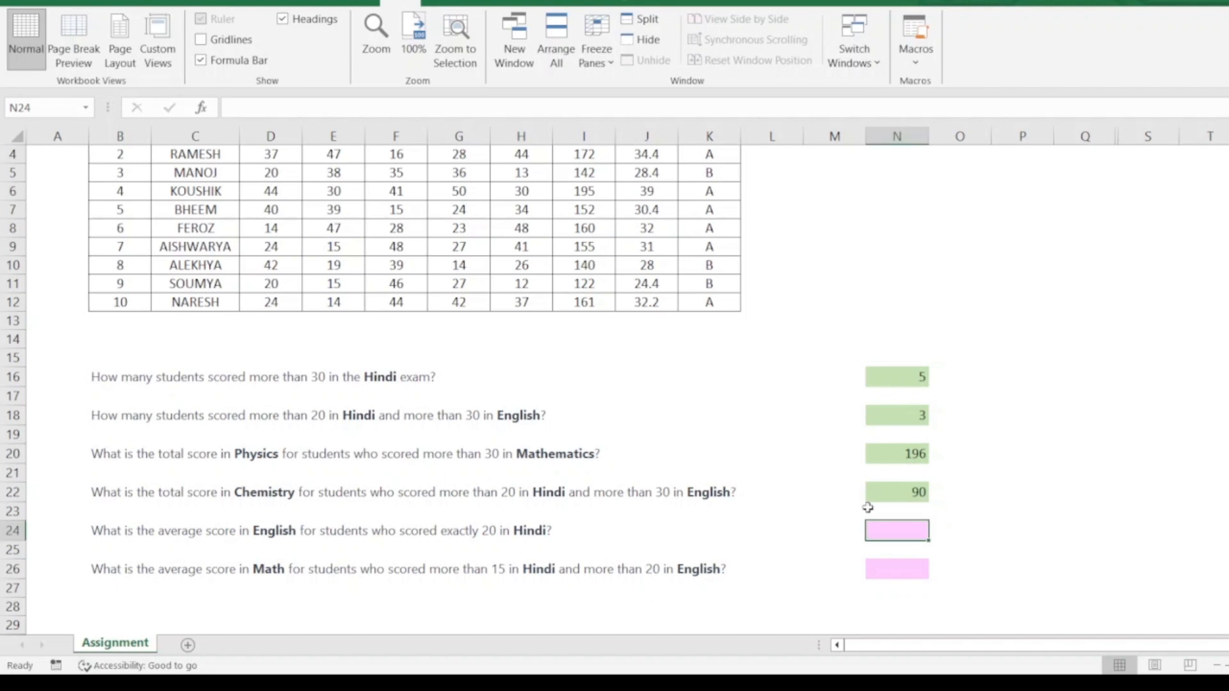
pyautogui.write('=av')
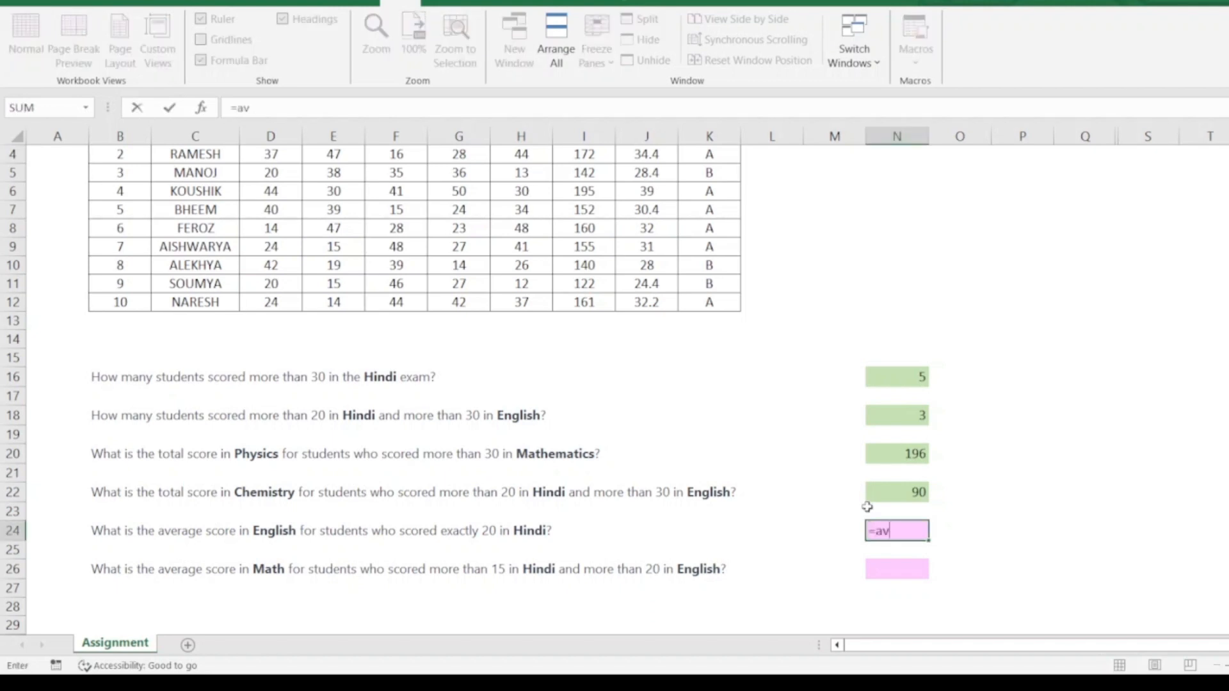
pyautogui.write('erageif')
pyautogui.press('Tab')
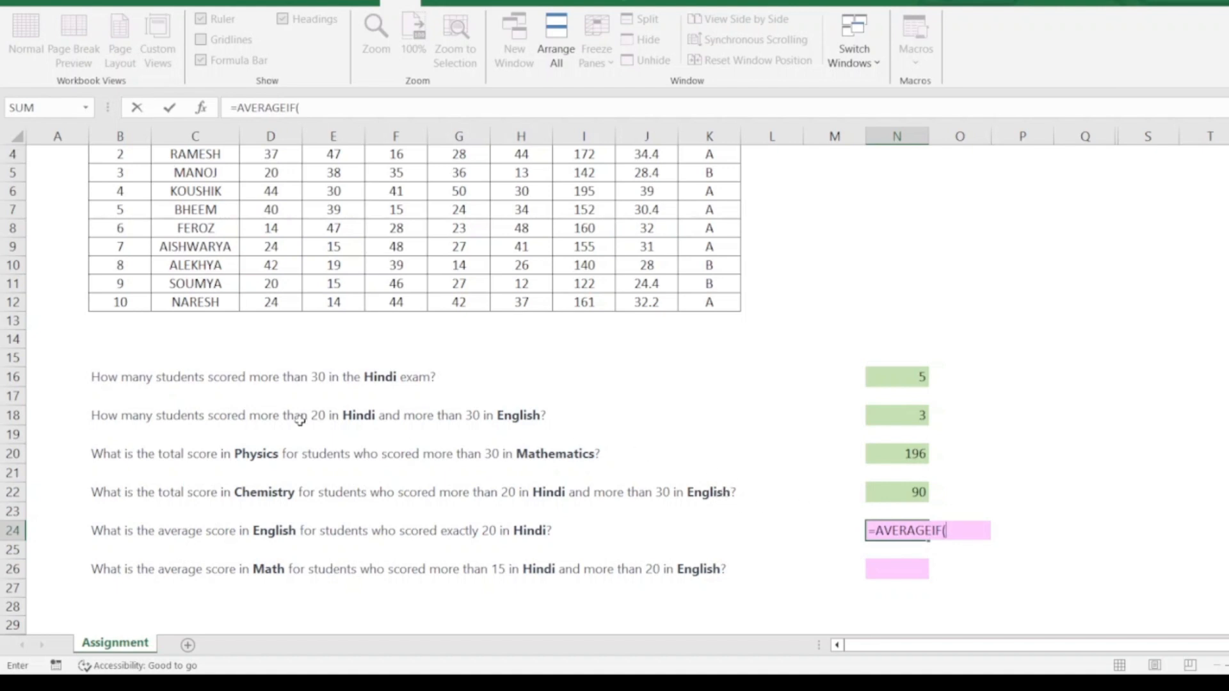
pyautogui.scroll(1, 300, 420)
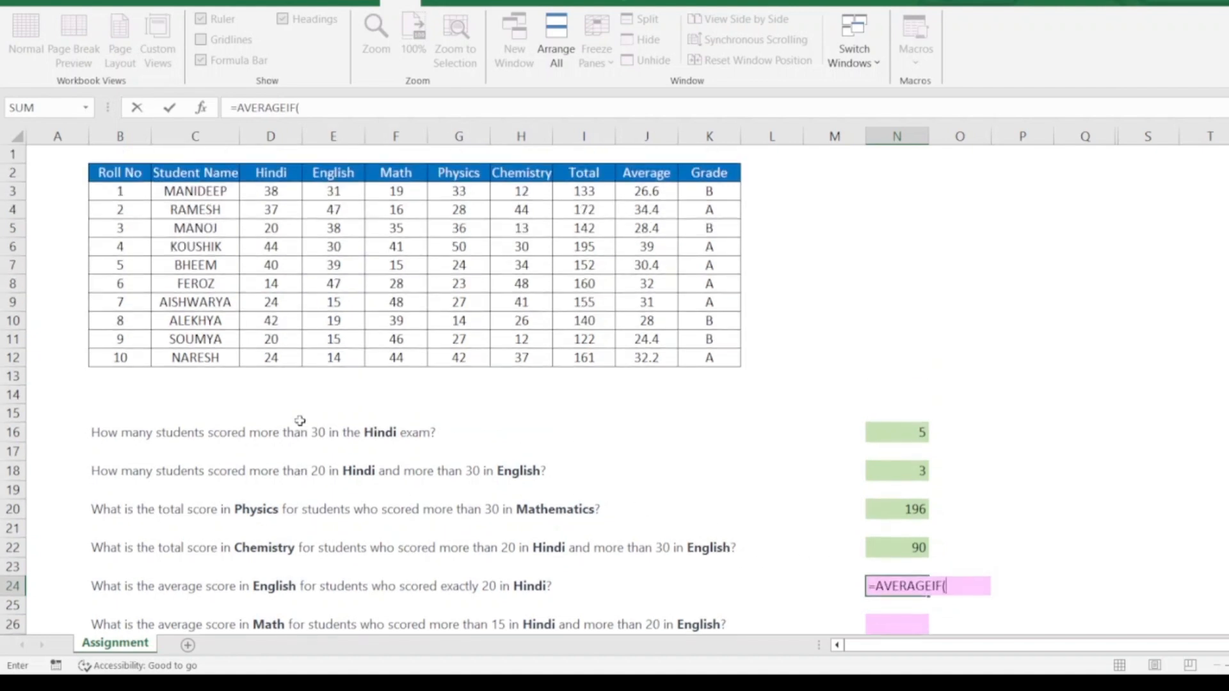
pyautogui.scroll(-1, 299, 421)
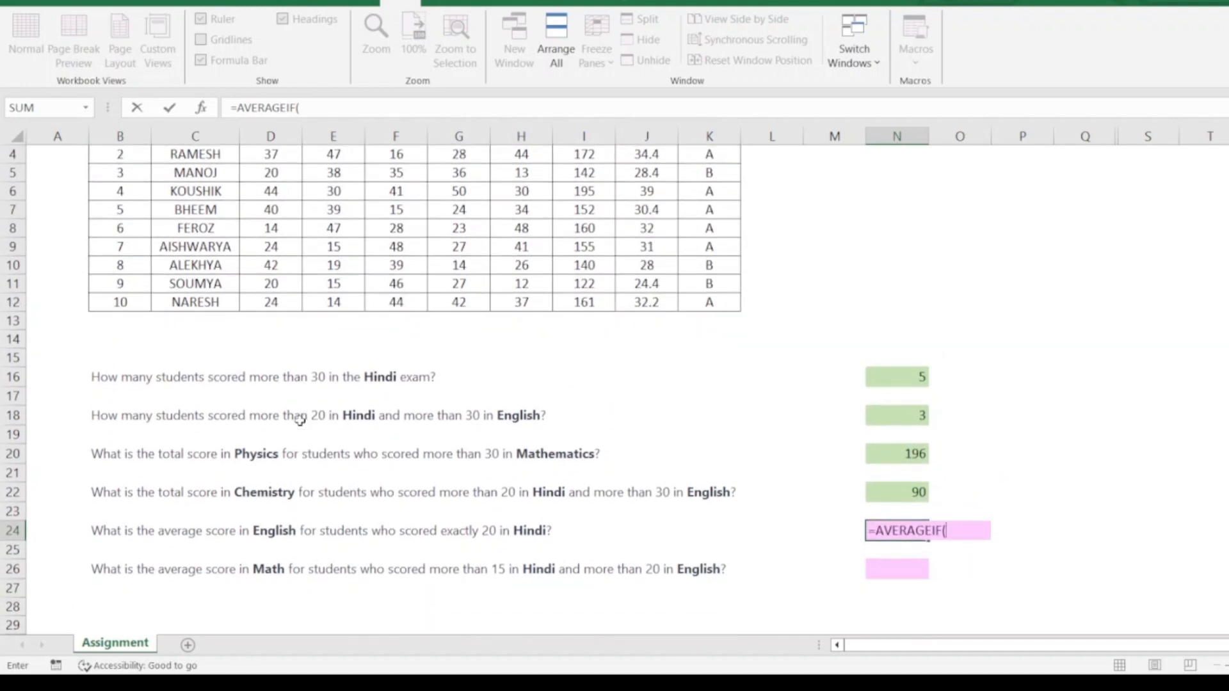
pyautogui.scroll(1, 301, 420)
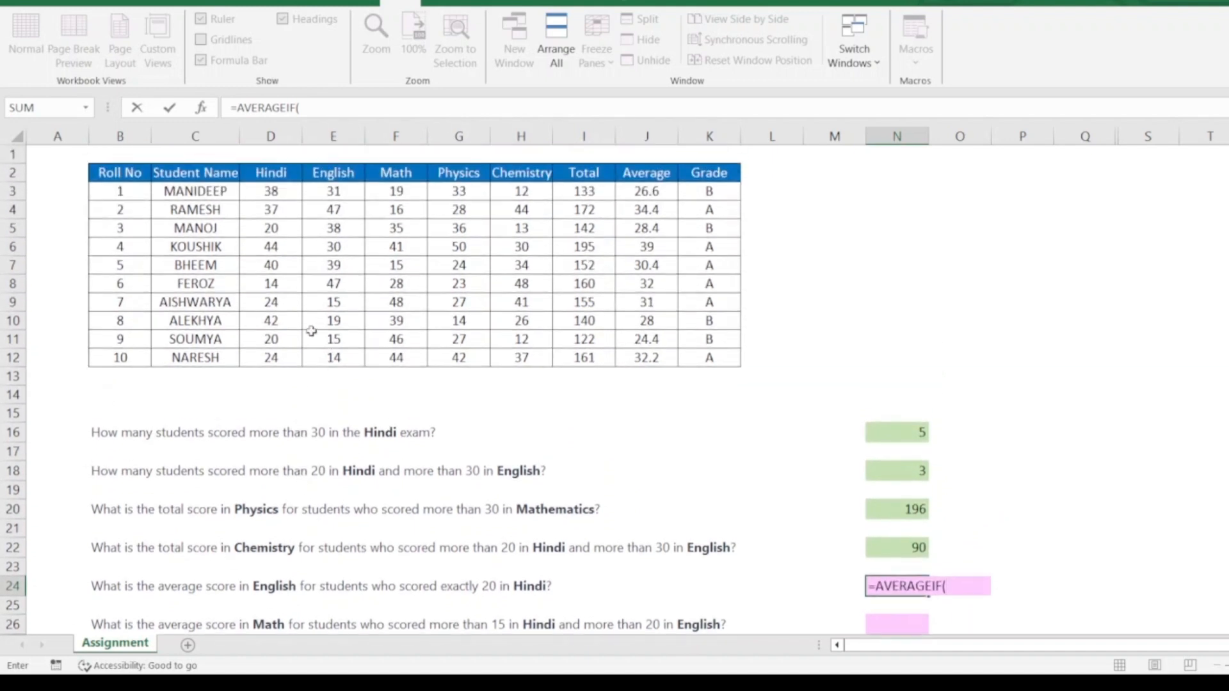
pyautogui.moveTo(282, 191); pyautogui.dragTo(280, 359)
pyautogui.write(',')
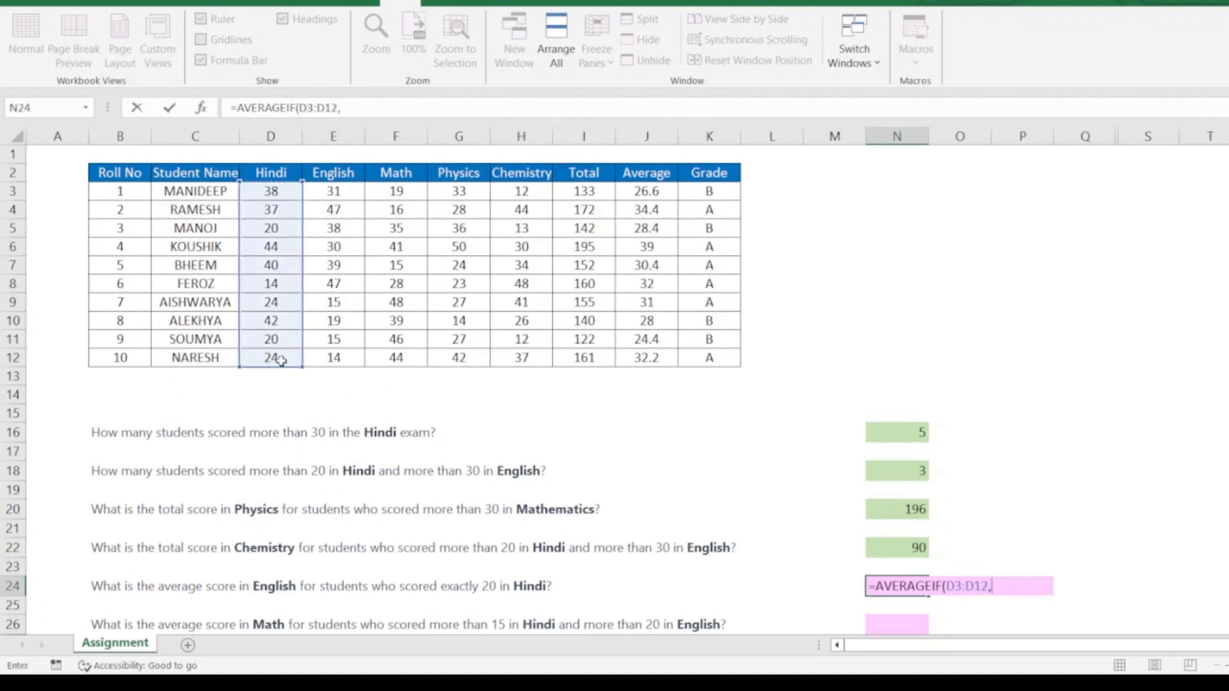
# - Complete the AVERAGEIF formula in N24 with the criterion "=20" and the English scores E3:E12 as the average range
pyautogui.write('"=')
pyautogui.write('20",')
pyautogui.moveTo(352, 191); pyautogui.dragTo(349, 357)
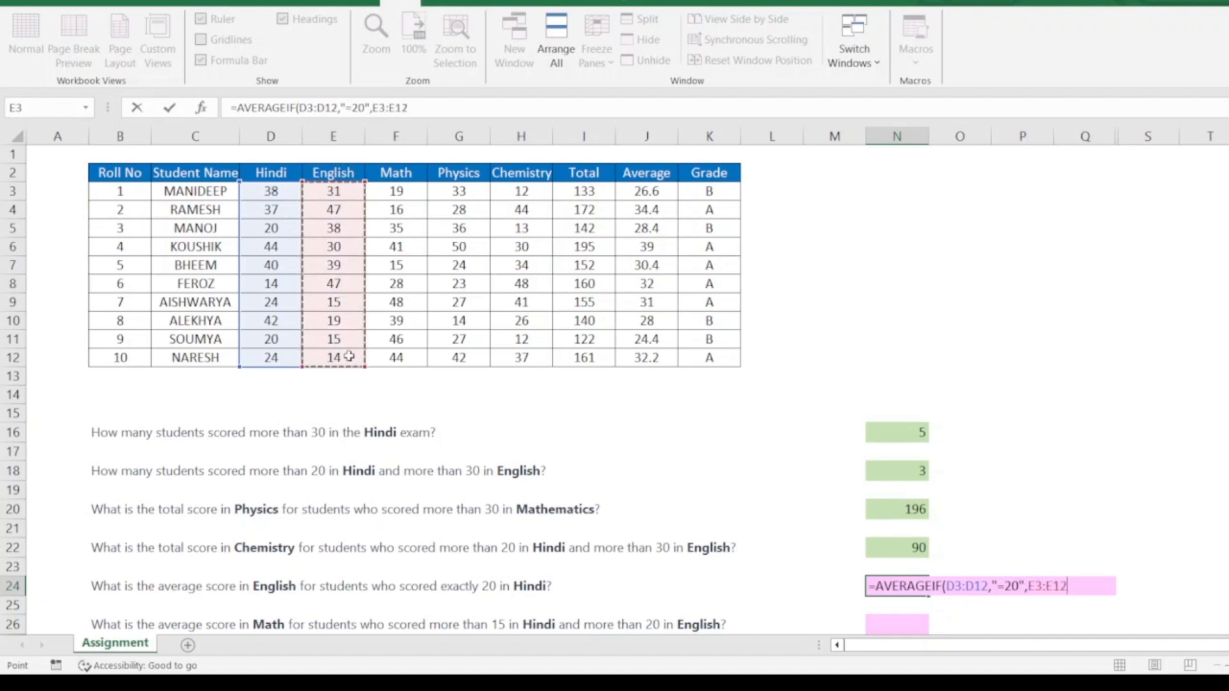
pyautogui.press('Return')
# - Edit the AVERAGEIF formula in N24 so that its criterion reads "20" without the equals sign
pyautogui.scroll(-1, 1025, 535)
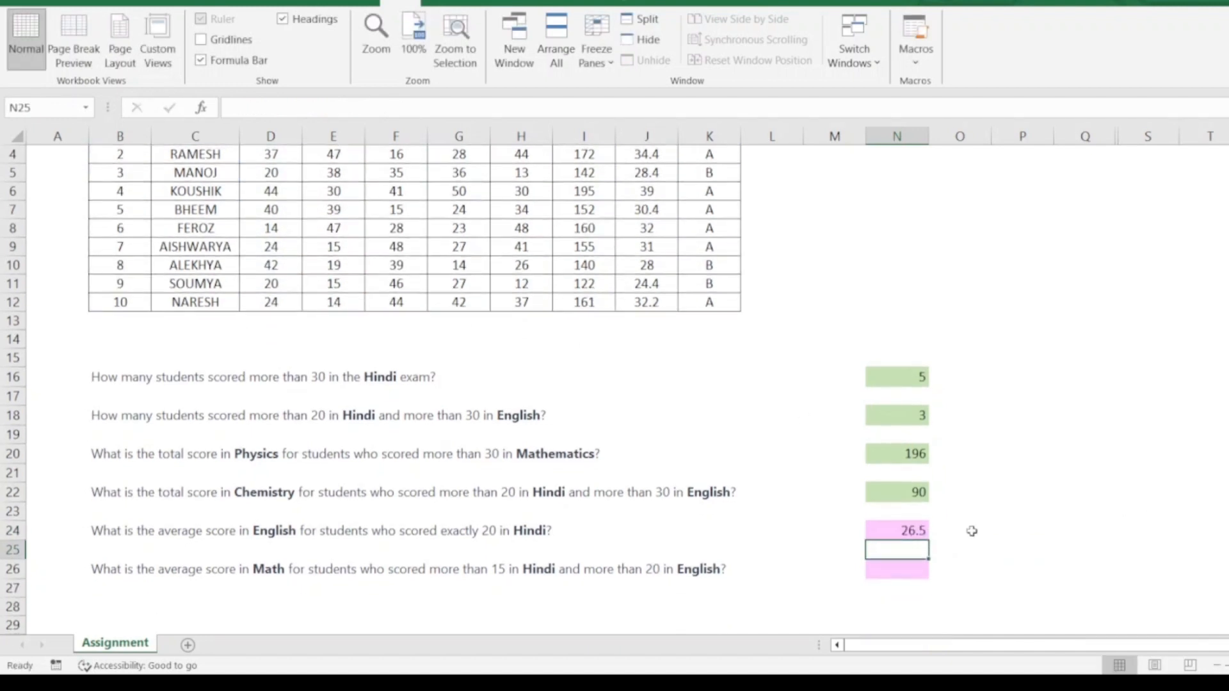
pyautogui.click(918, 523)
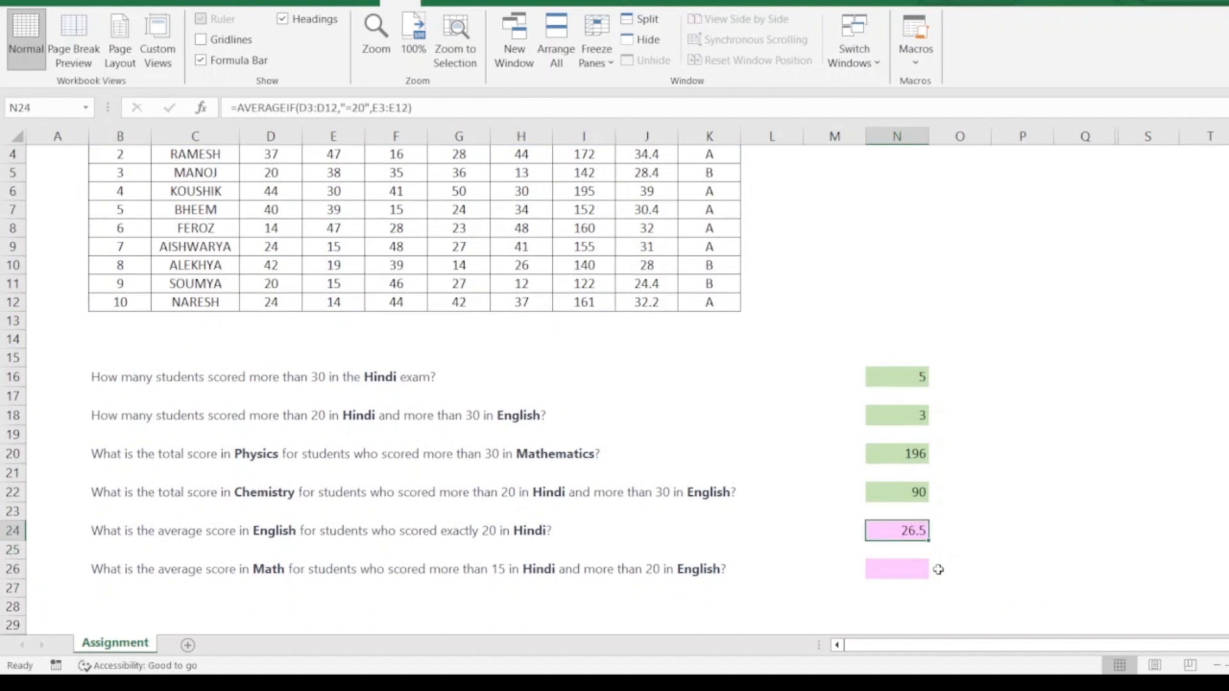
pyautogui.doubleClick(914, 530)
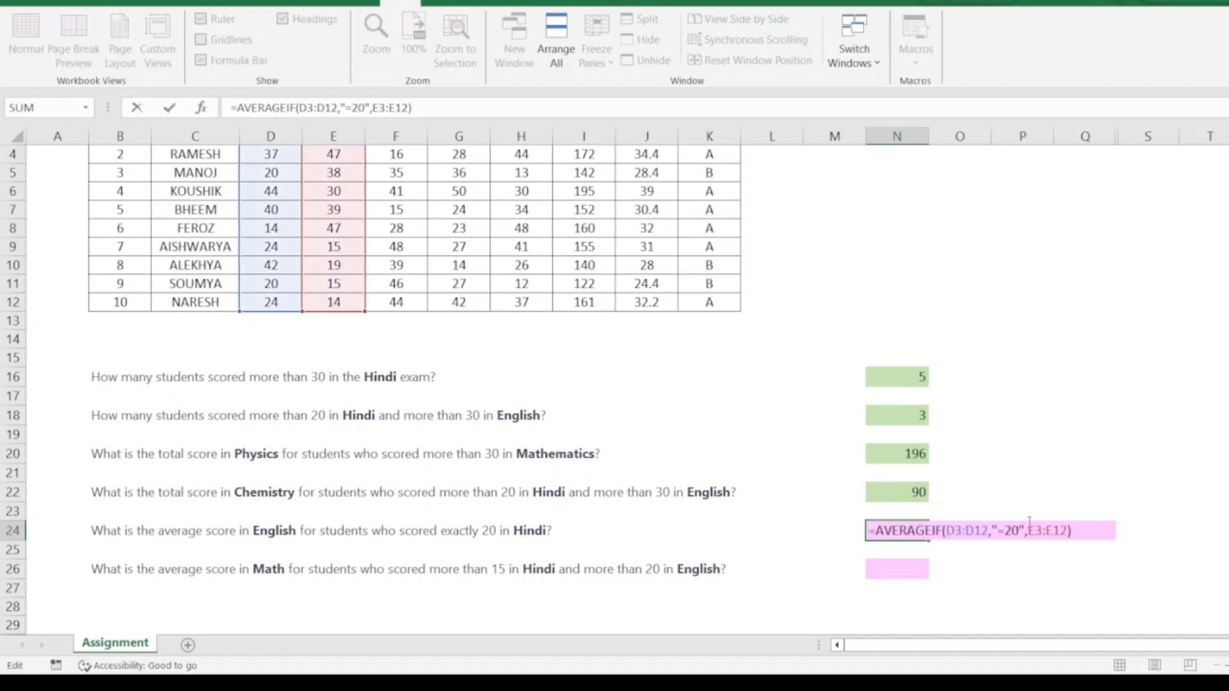
pyautogui.click(1005, 530)
pyautogui.press('BackSpace')
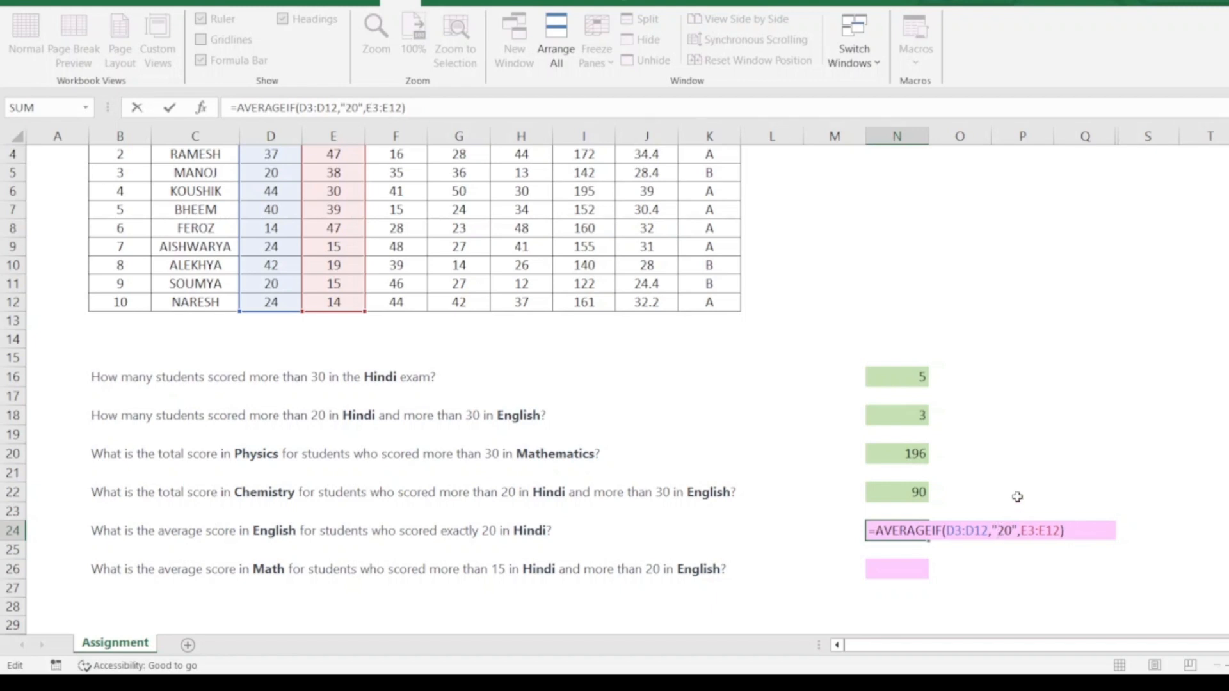
pyautogui.press('Return')
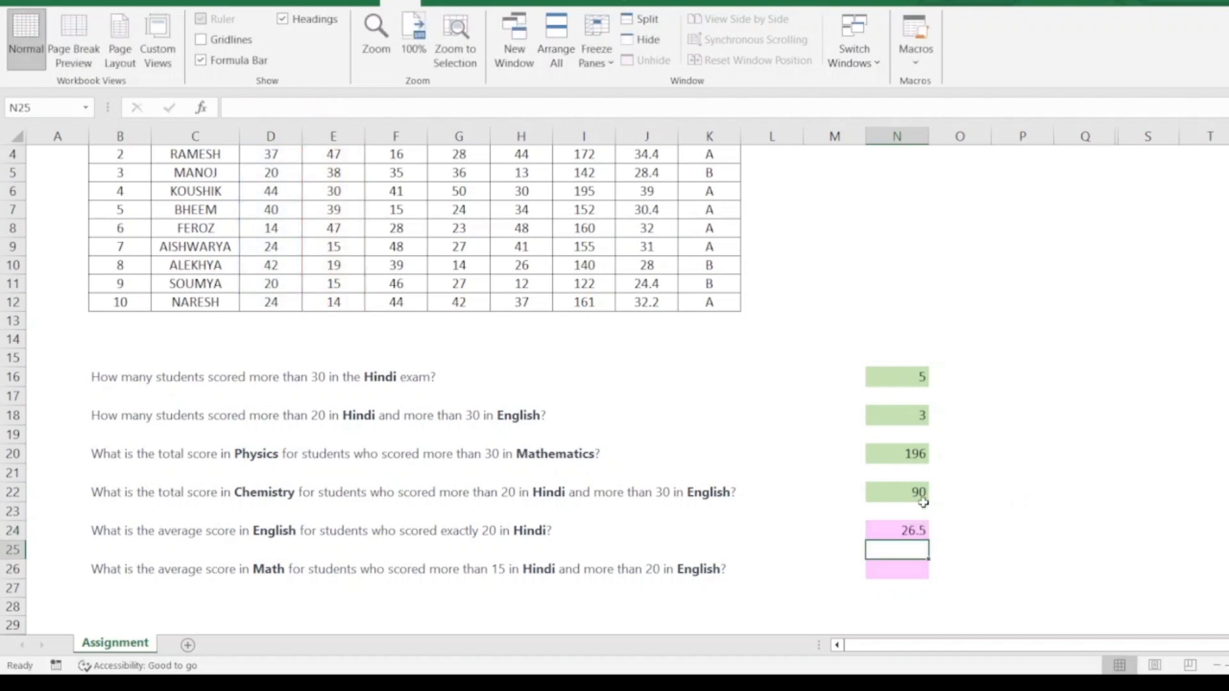
pyautogui.click(912, 528)
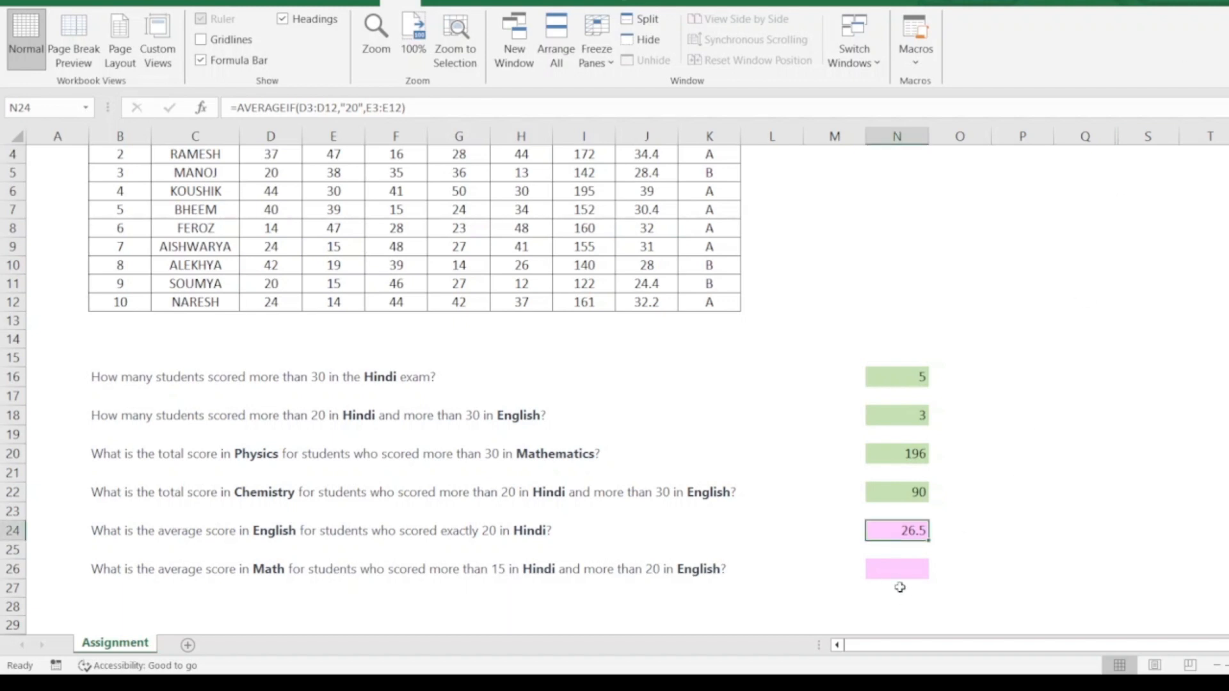
# - Start an AVERAGEIFS formula in N26 with the Math scores F3:F12 as the average range
pyautogui.click(906, 570)
pyautogui.write('=a')
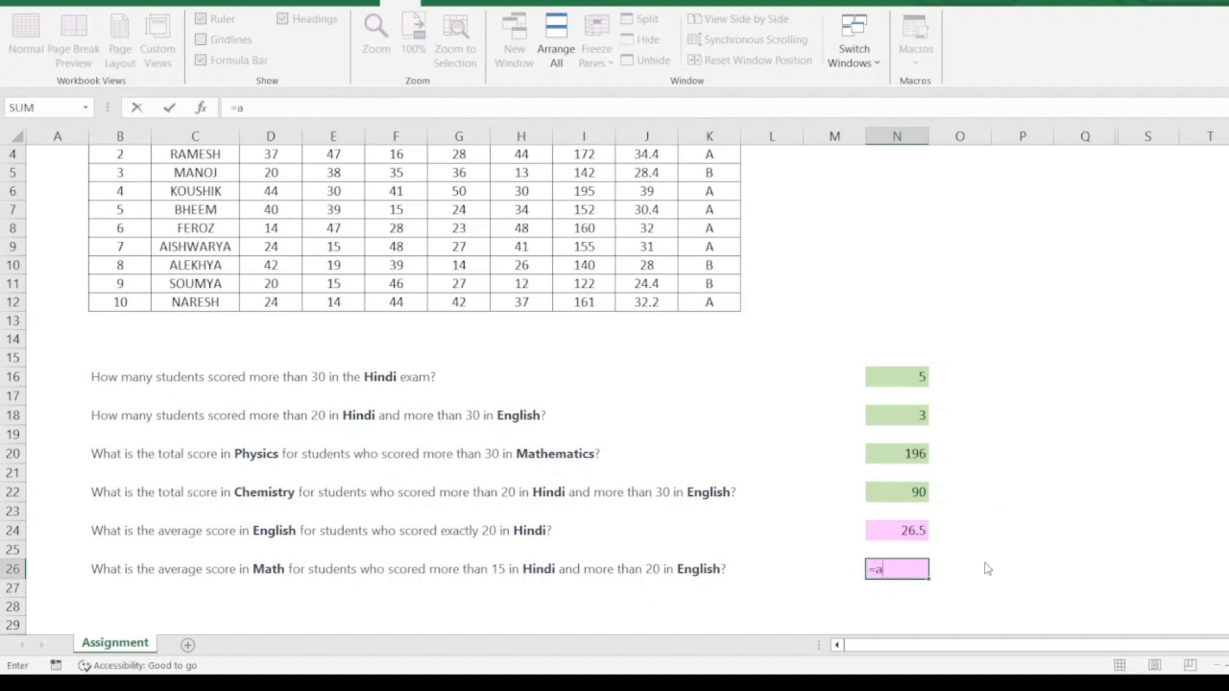
pyautogui.write('verageifs')
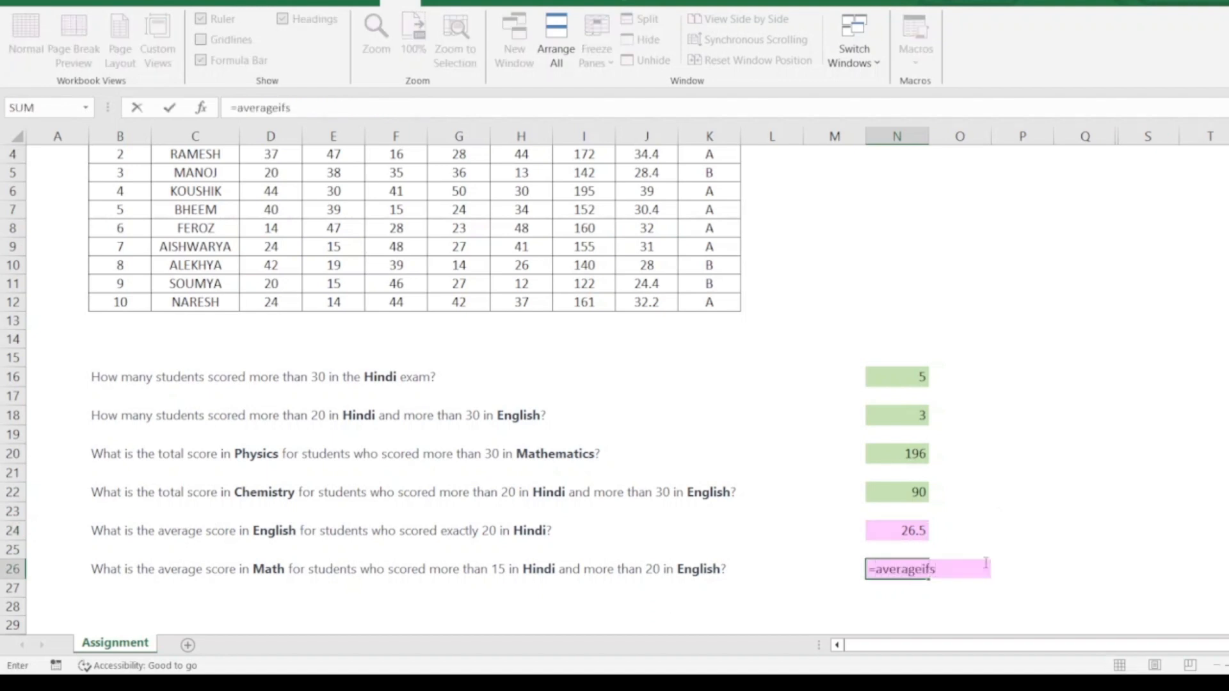
pyautogui.press('Tab')
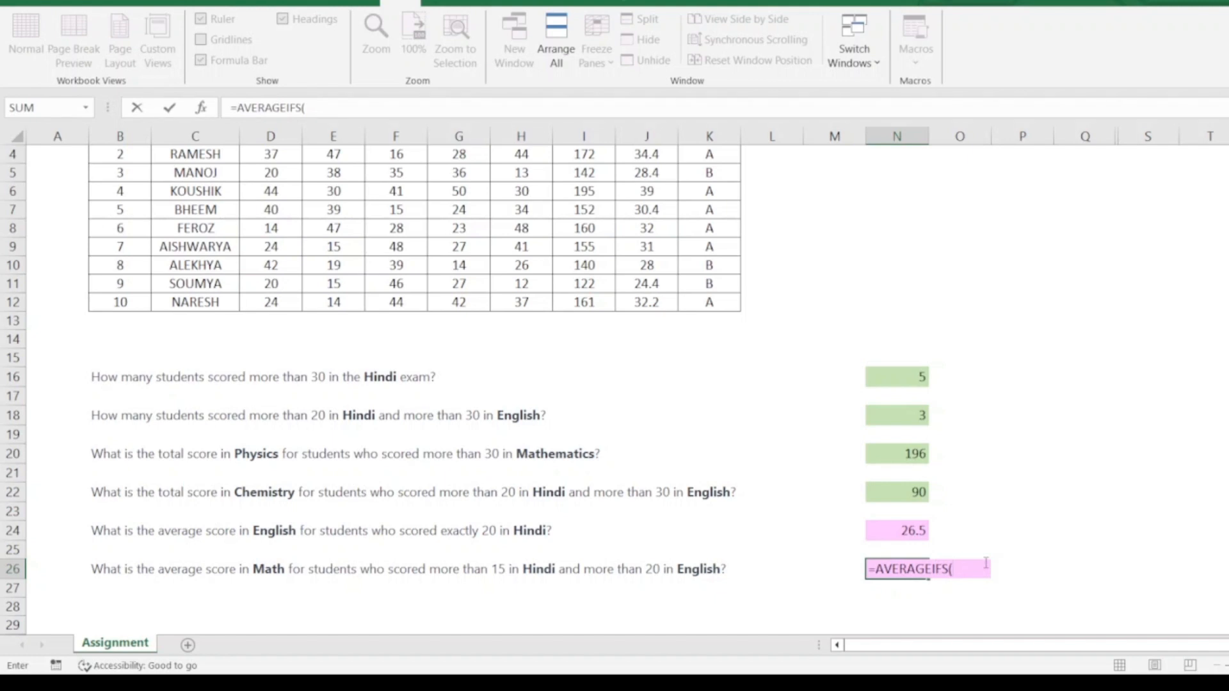
pyautogui.scroll(1, 66, 451)
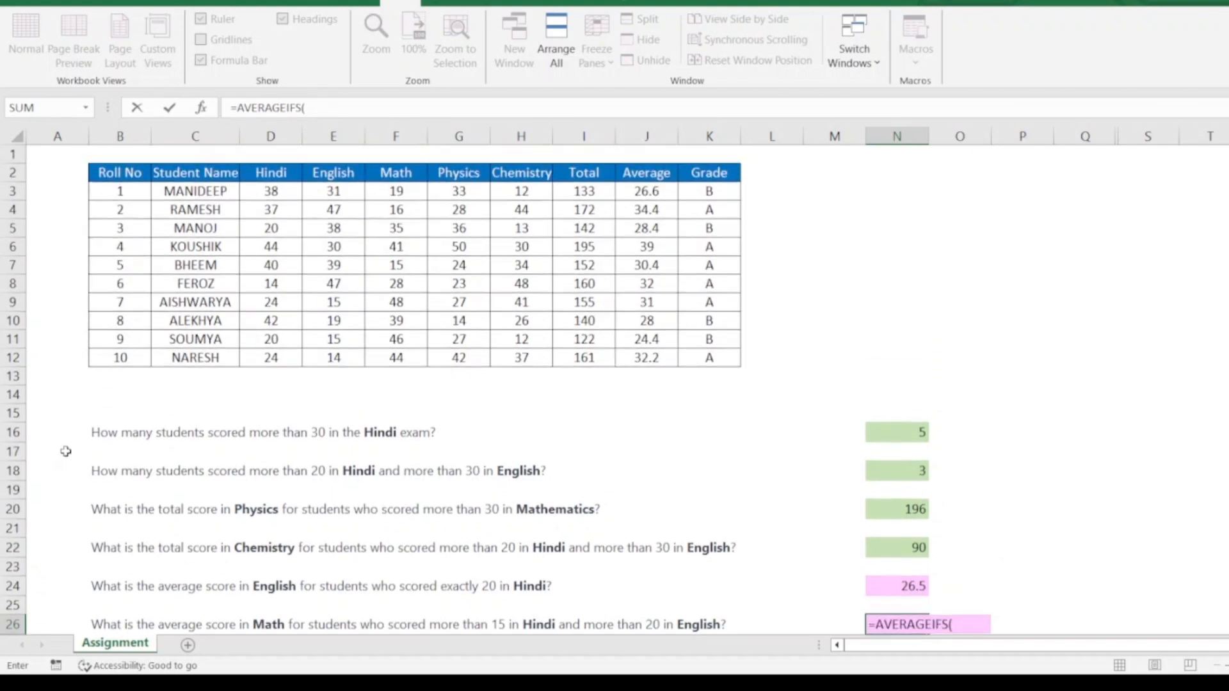
pyautogui.scroll(-1, 65, 451)
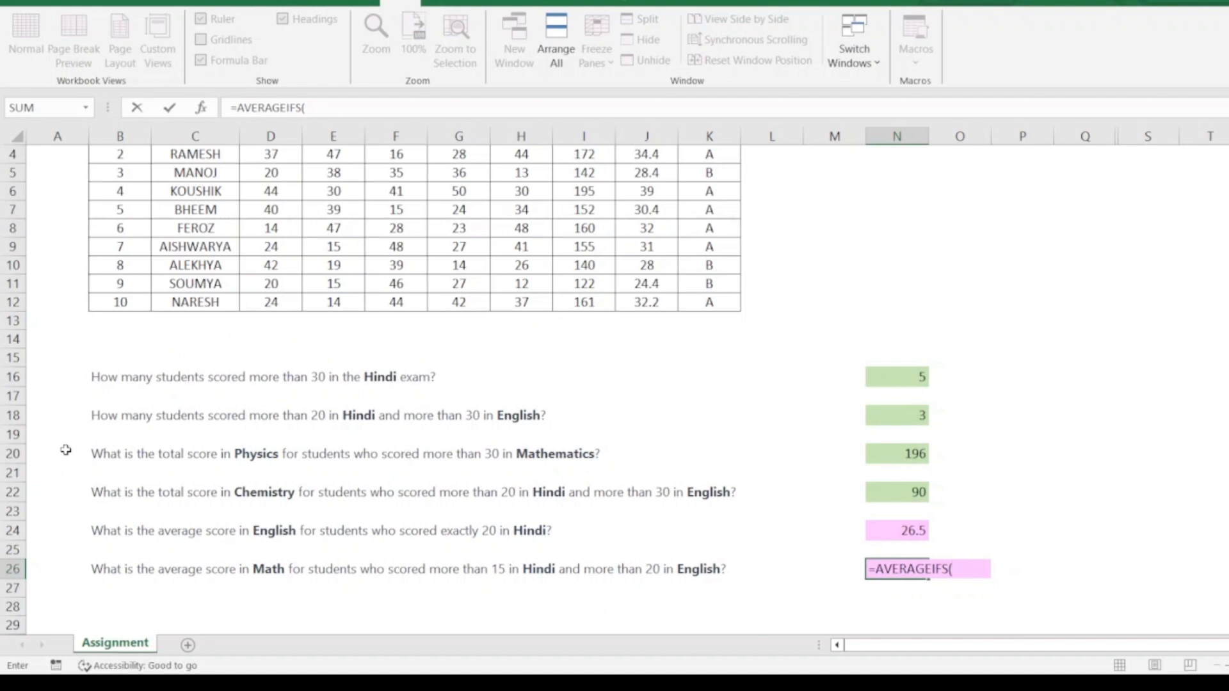
pyautogui.scroll(1, 65, 450)
pyautogui.moveTo(393, 191); pyautogui.dragTo(401, 356)
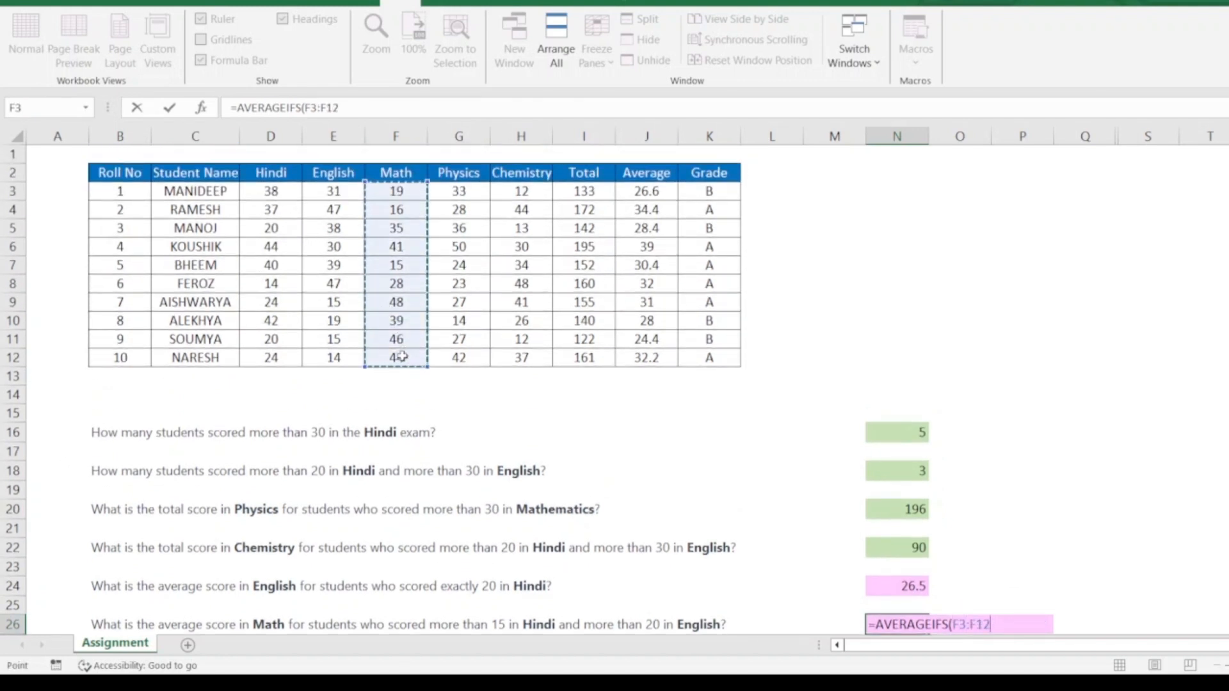
pyautogui.write(',')
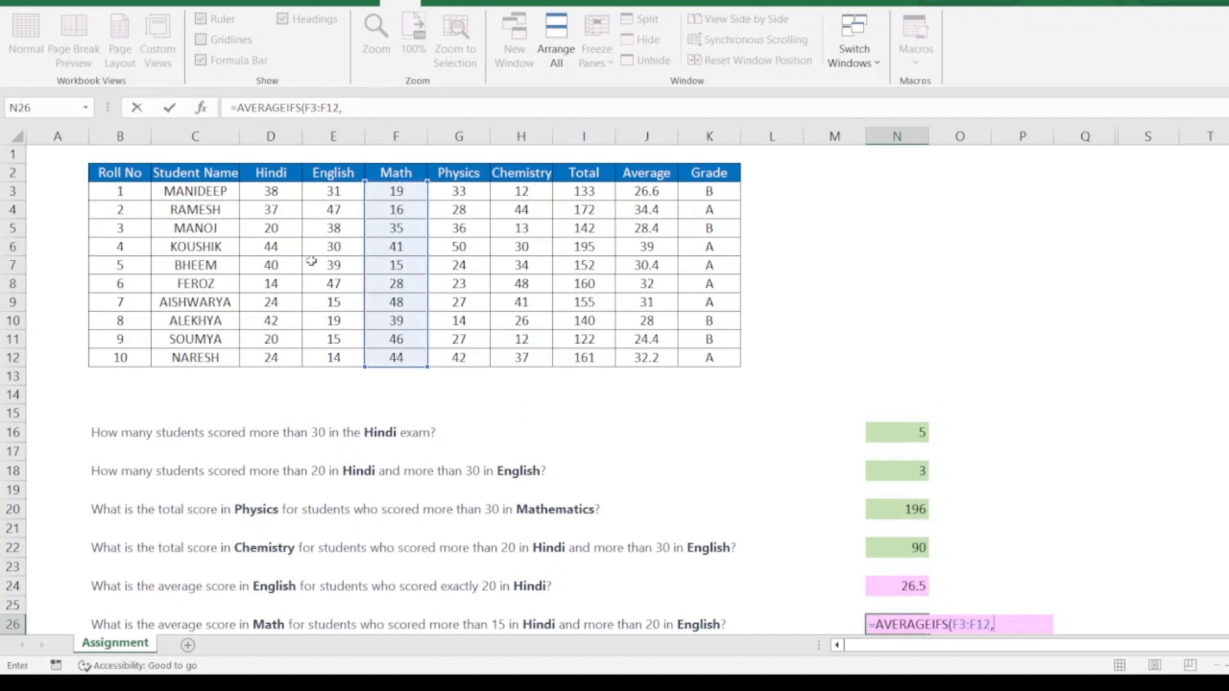
# - Complete the AVERAGEIFS formula in N26 with the criteria D3:D12 ">15" for Hindi and E3:E12 ">20" for English
pyautogui.moveTo(276, 192); pyautogui.dragTo(274, 357)
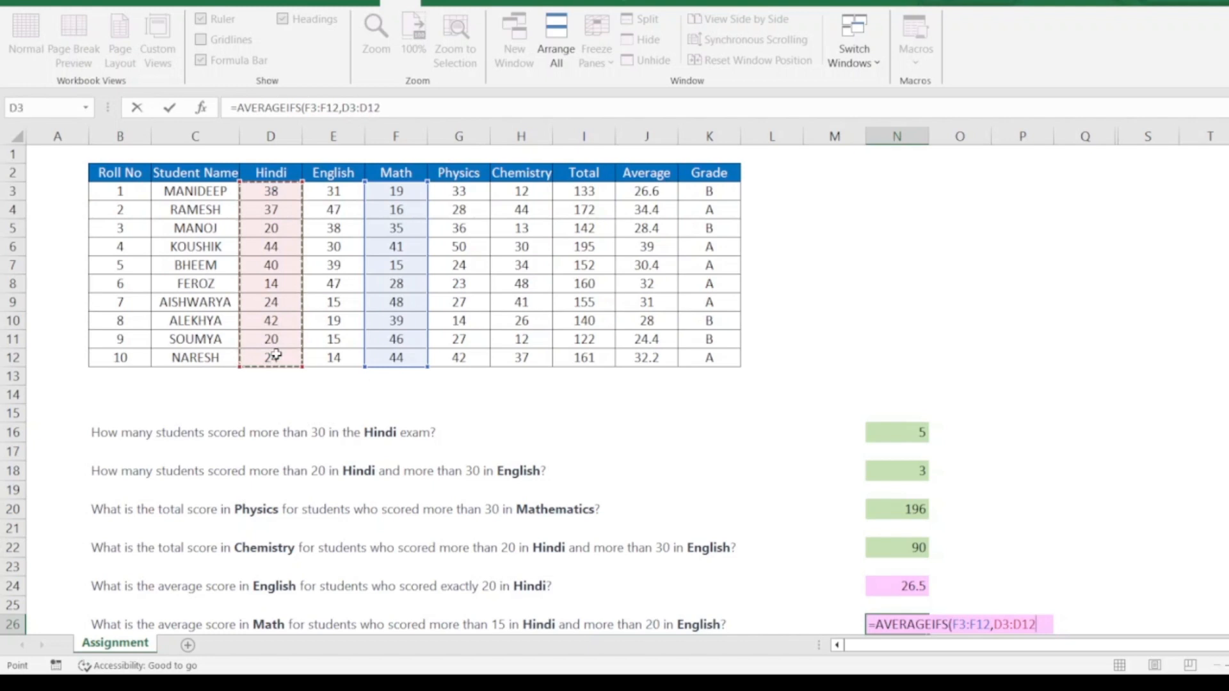
pyautogui.write(',"')
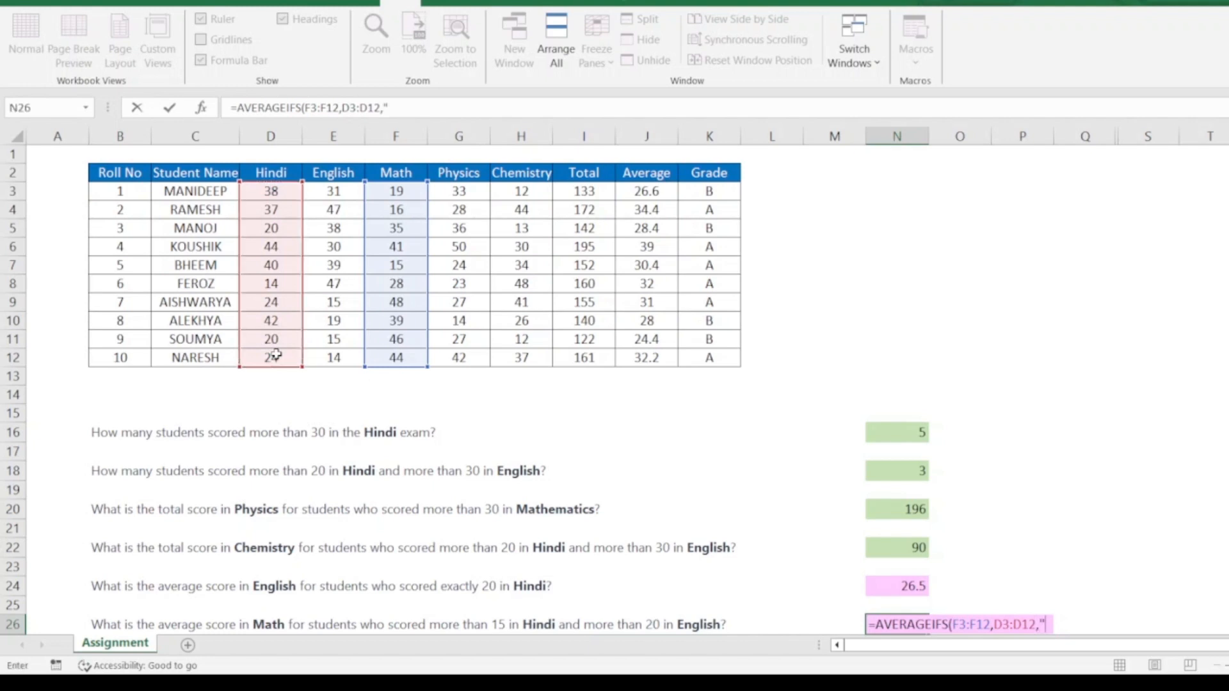
pyautogui.write('>15')
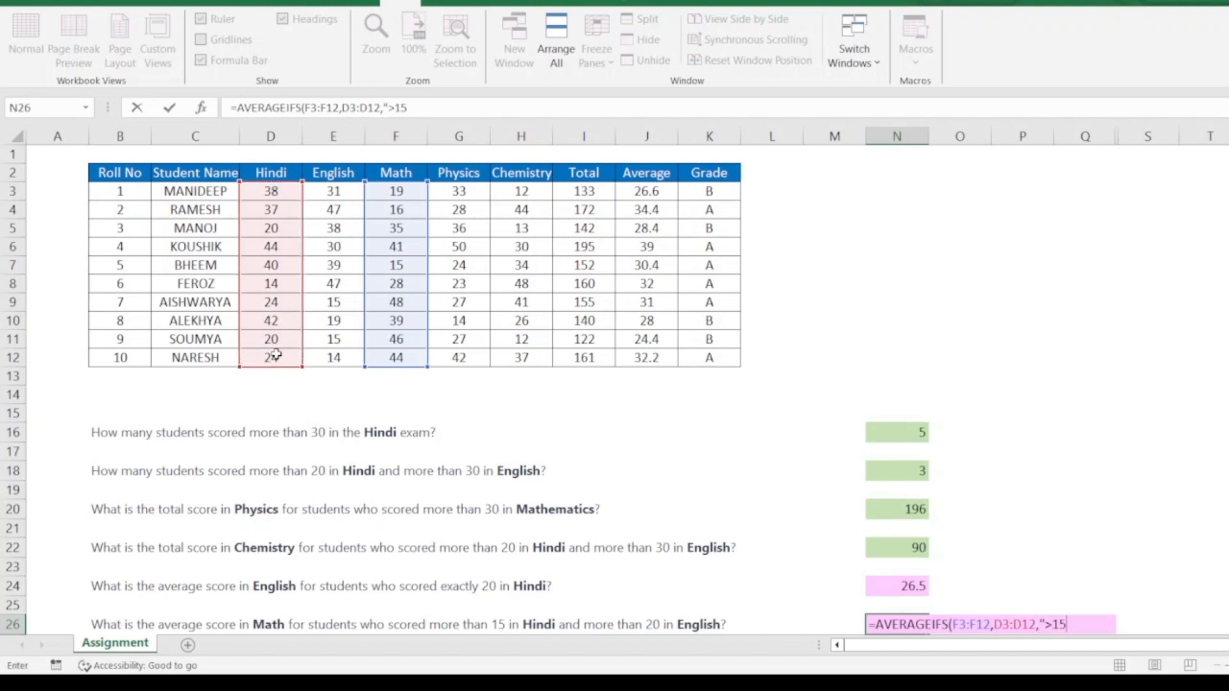
pyautogui.write('",')
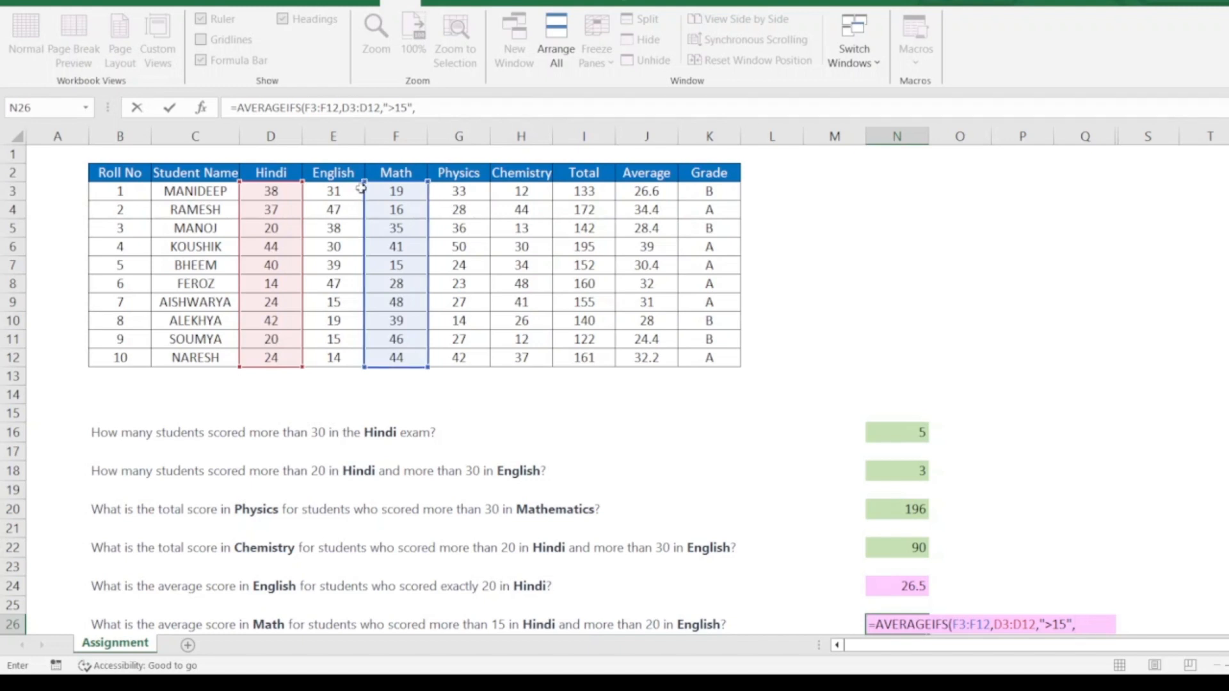
pyautogui.moveTo(332, 190); pyautogui.dragTo(341, 359)
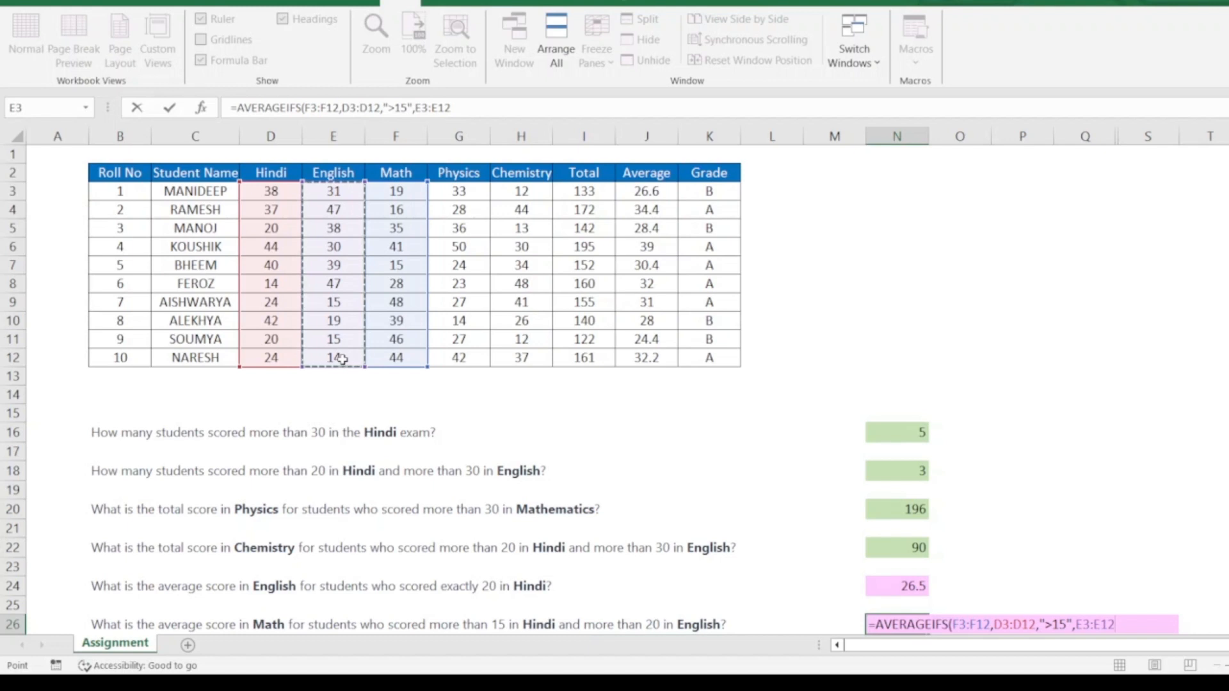
pyautogui.write(',">20"')
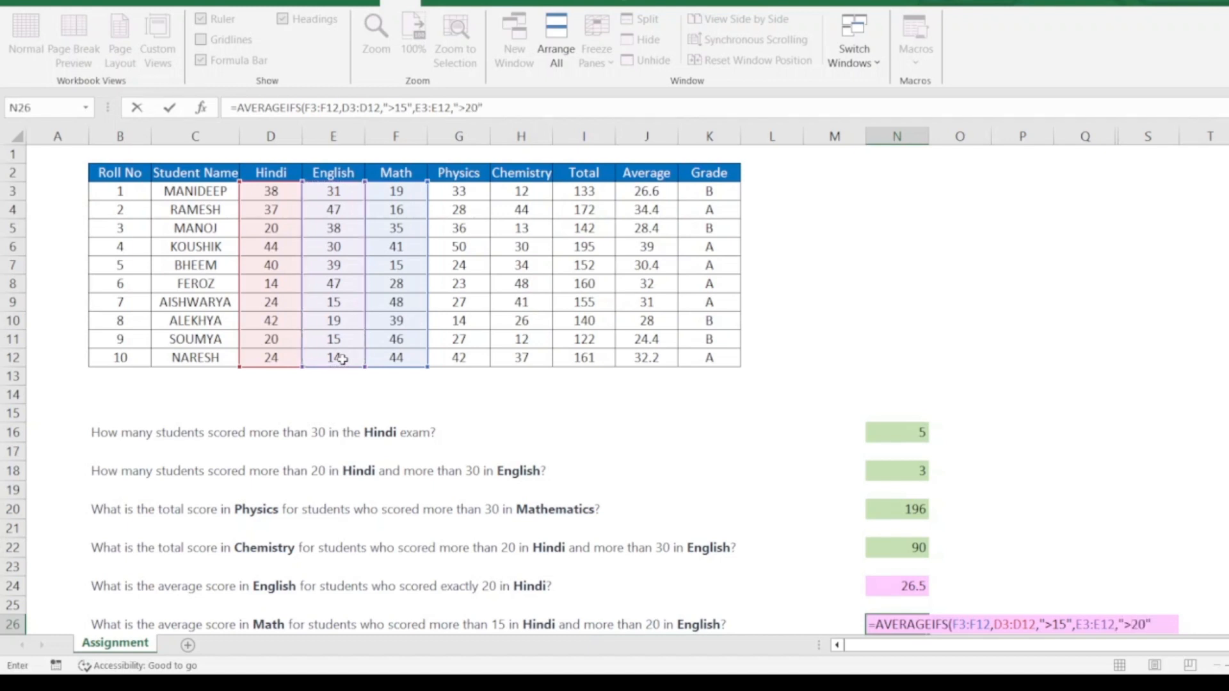
pyautogui.write(')')
pyautogui.press('Return')
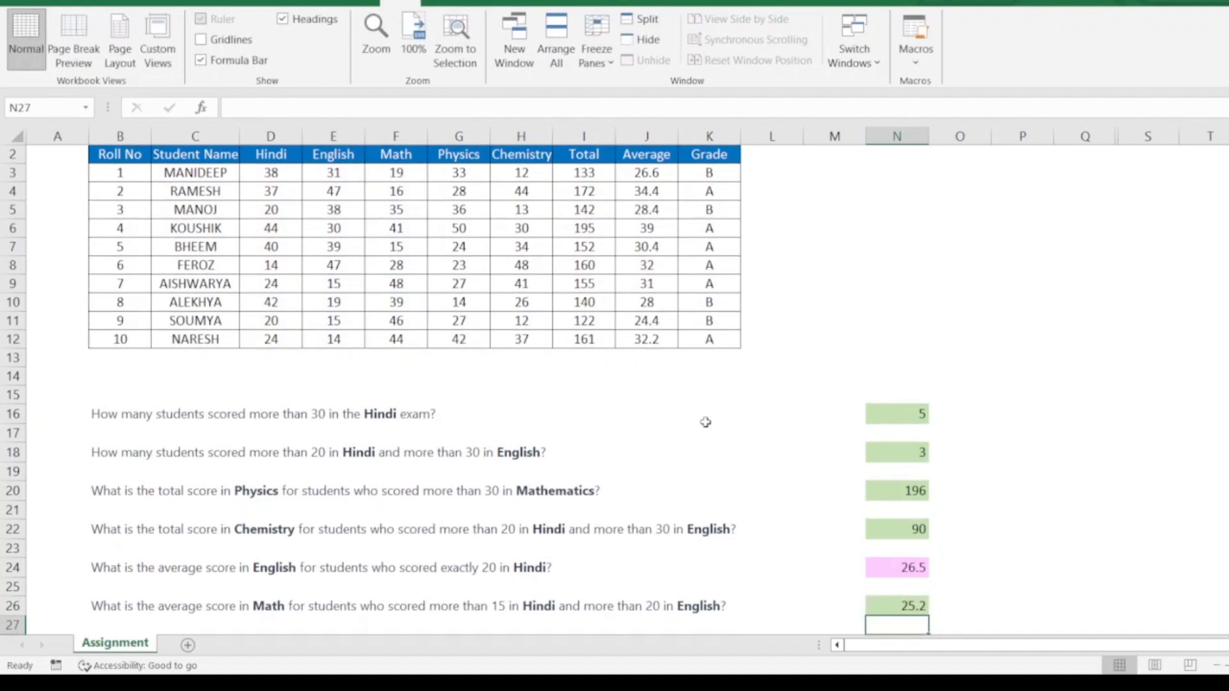